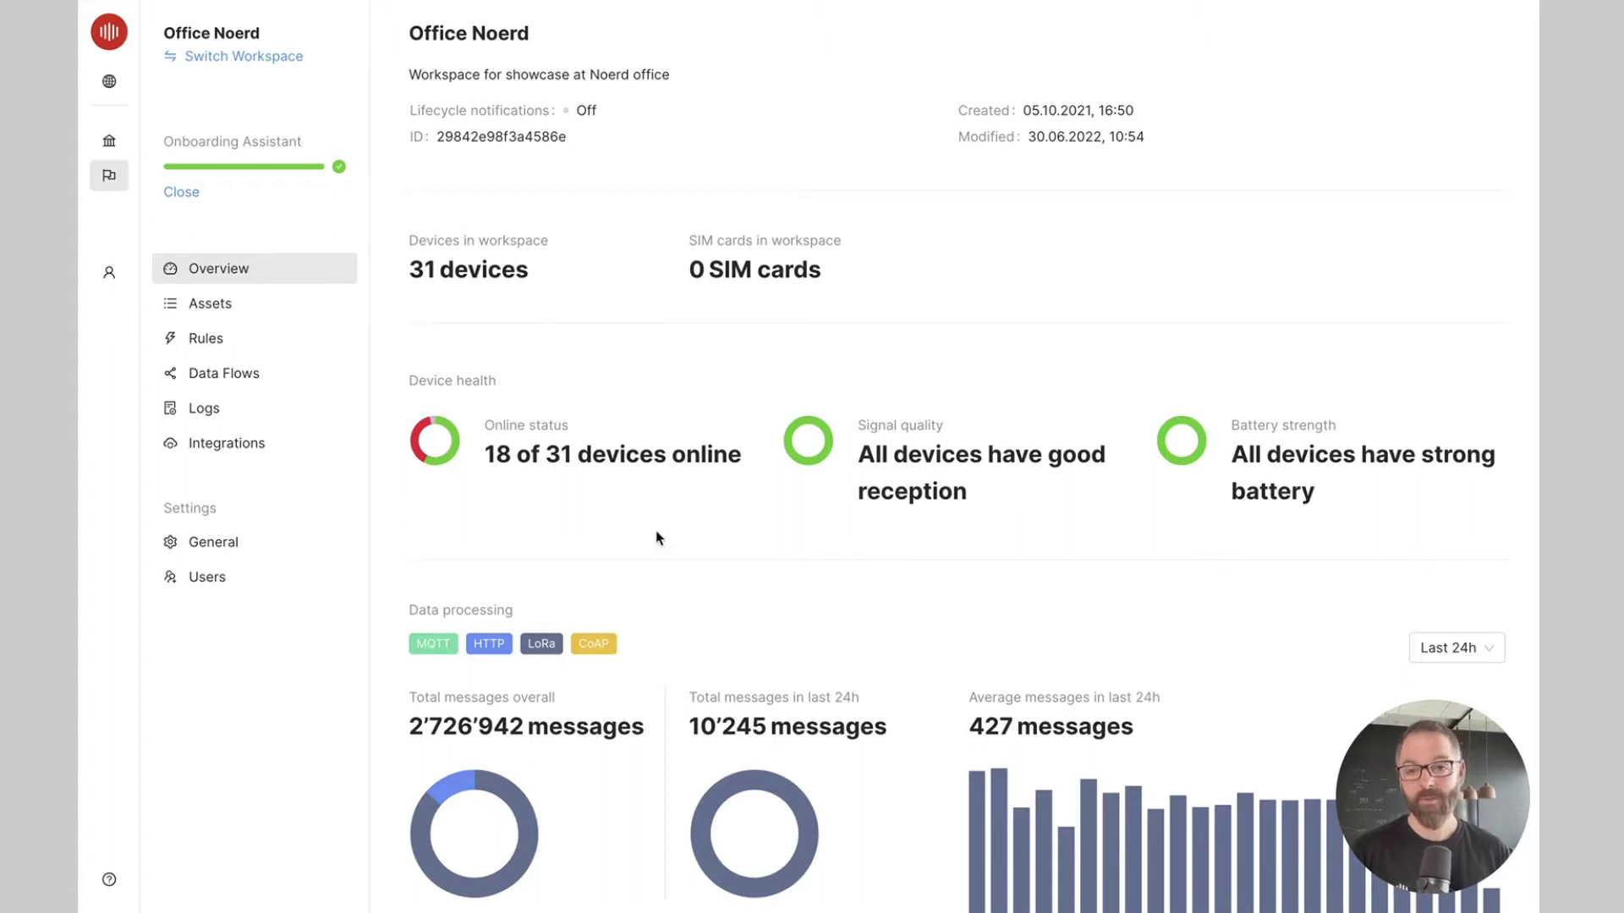
Step: Create a new data flow from the Device Simulator template in the workspace's data flows
left_click(249, 377)
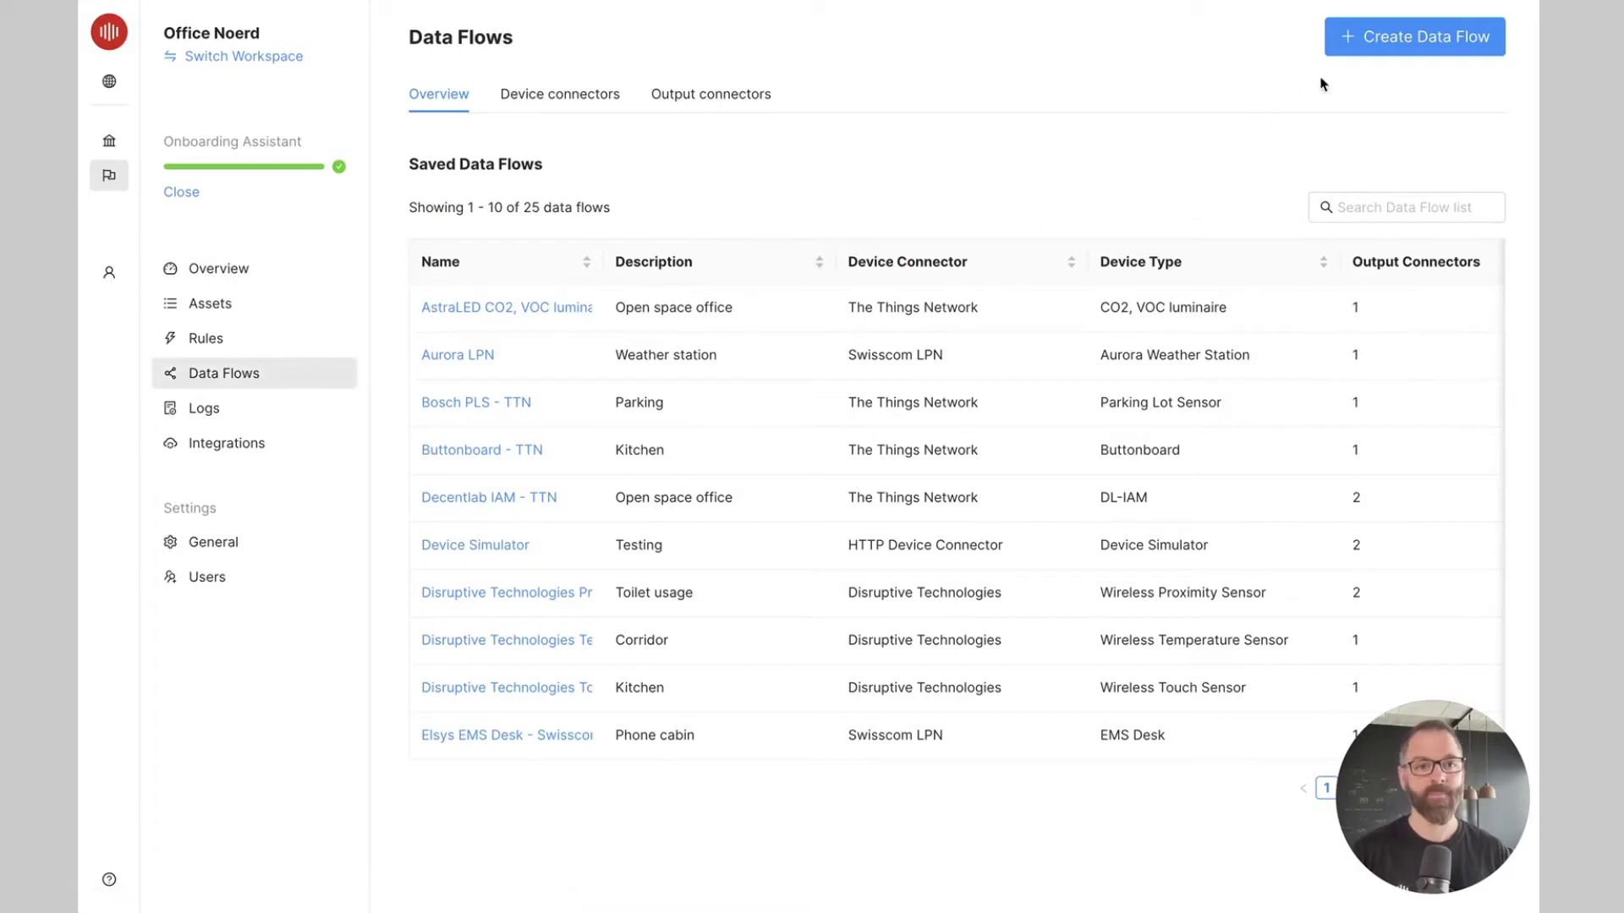
left_click(1355, 53)
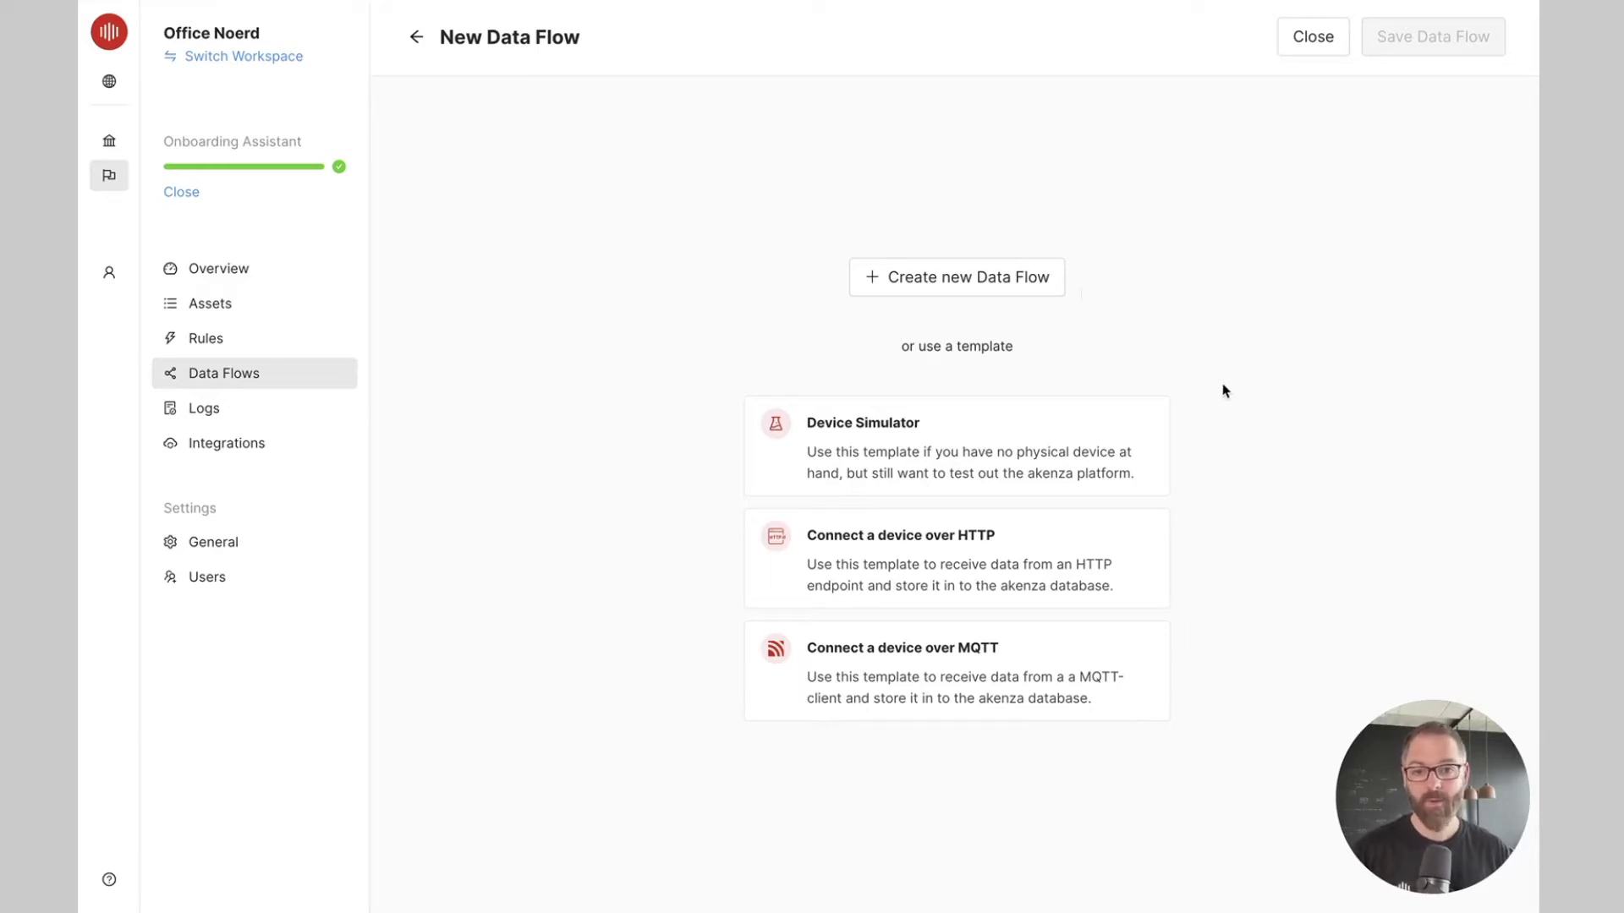
left_click(1082, 443)
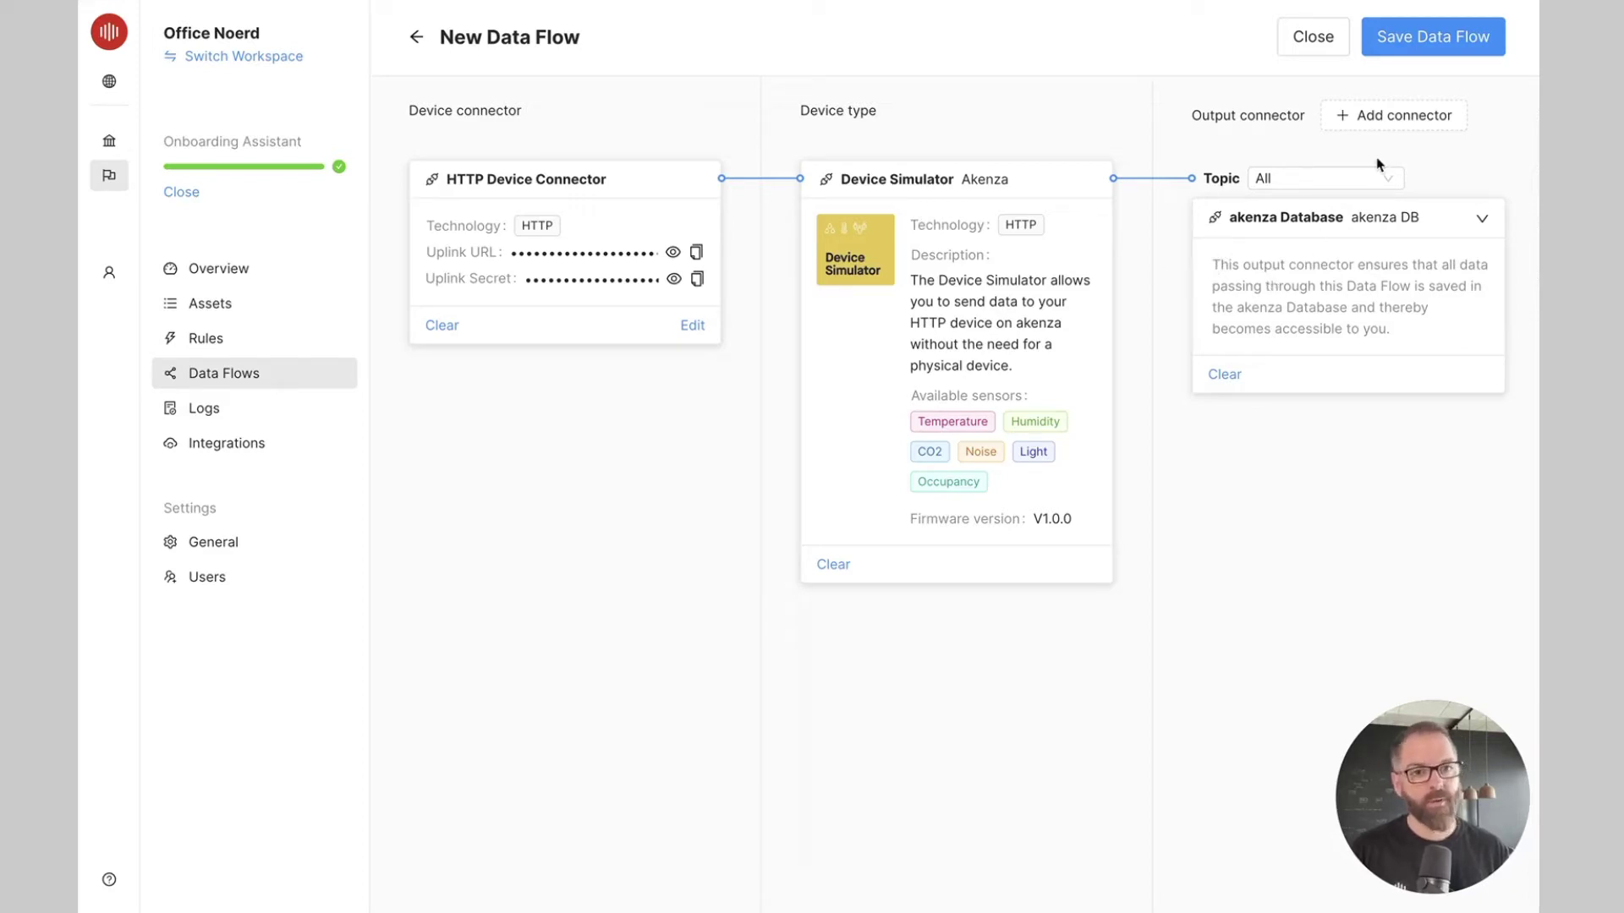
Step: Browse the available data sink connectors, then go back keeping only the akenza Database output
left_click(1387, 118)
scroll(1250, 395, "down", 1)
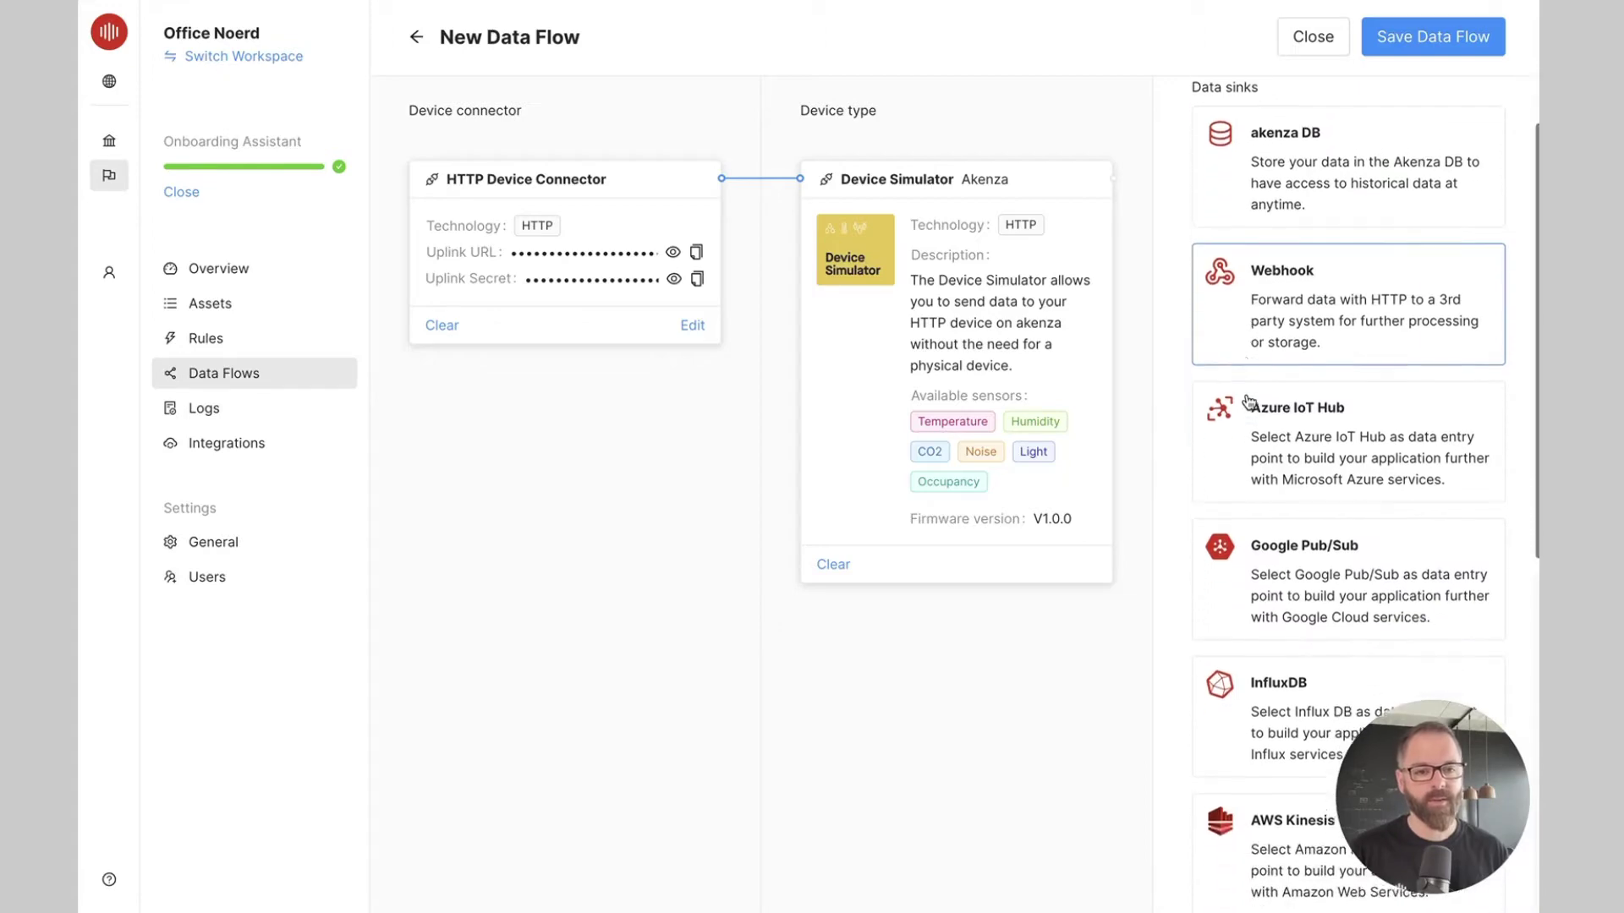
scroll(1292, 438, "down", 2)
scroll(1287, 451, "down", 5)
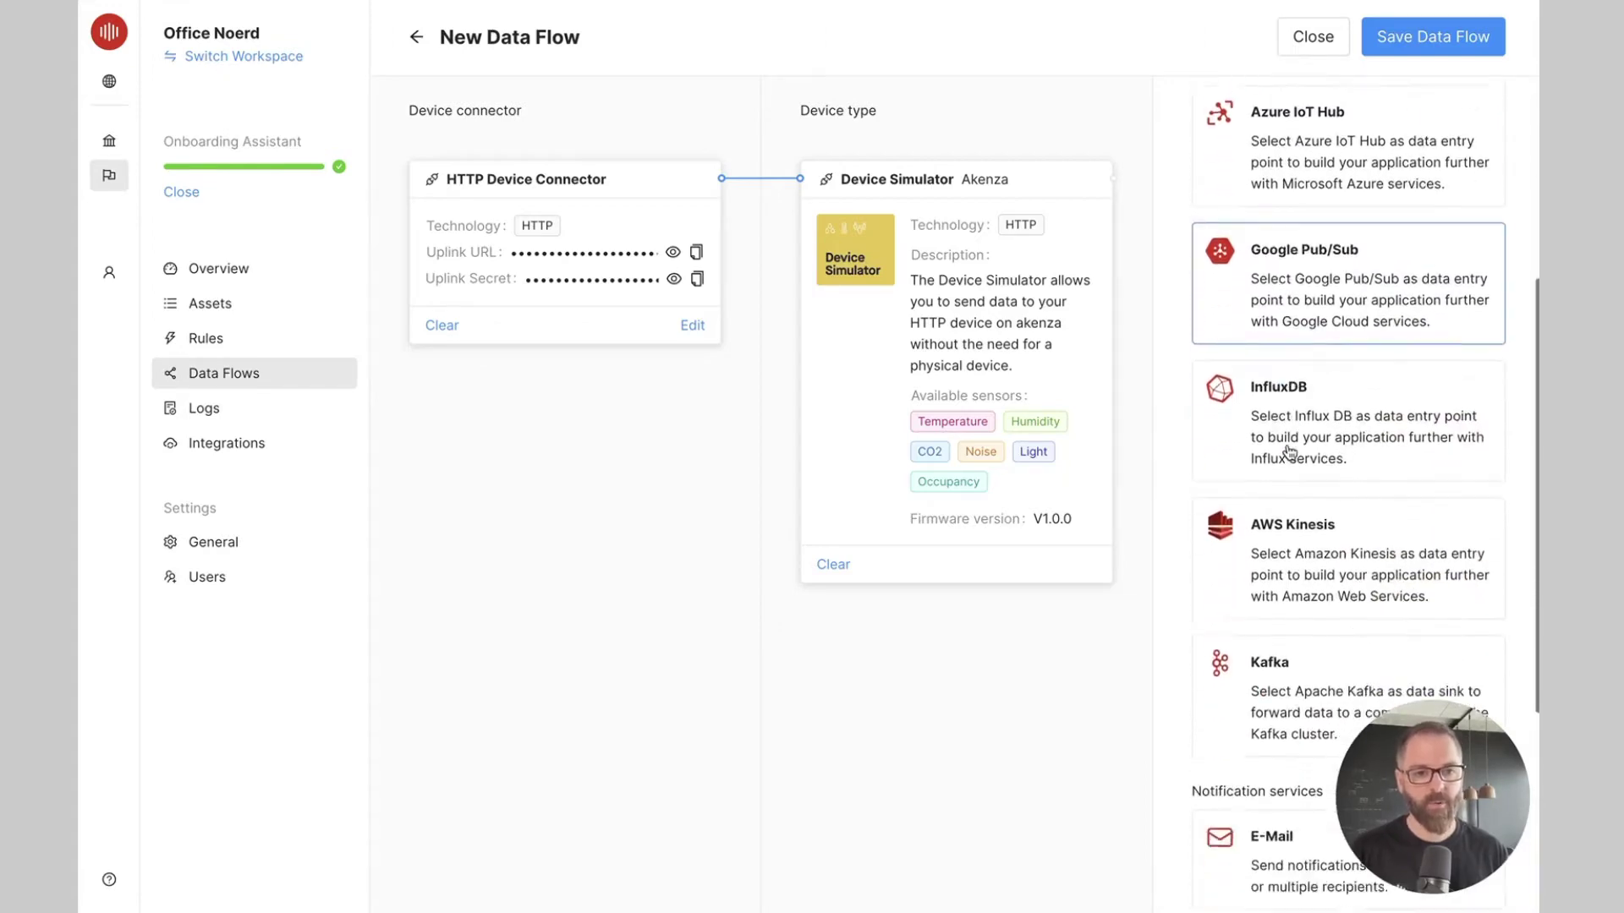
scroll(1268, 459, "up", 8)
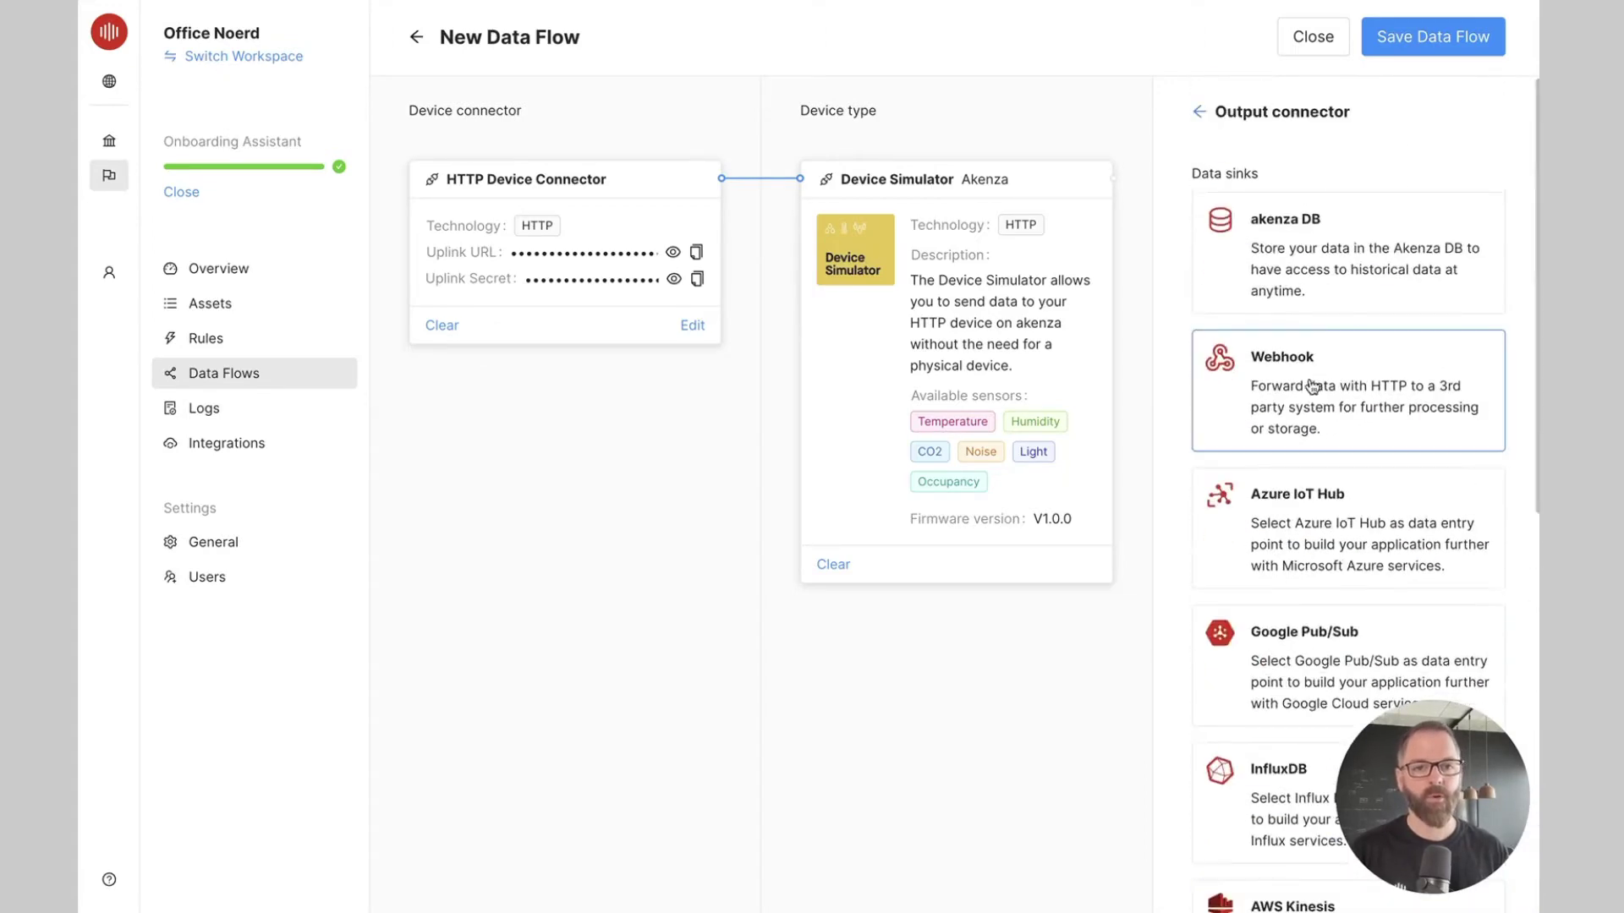
left_click(1199, 112)
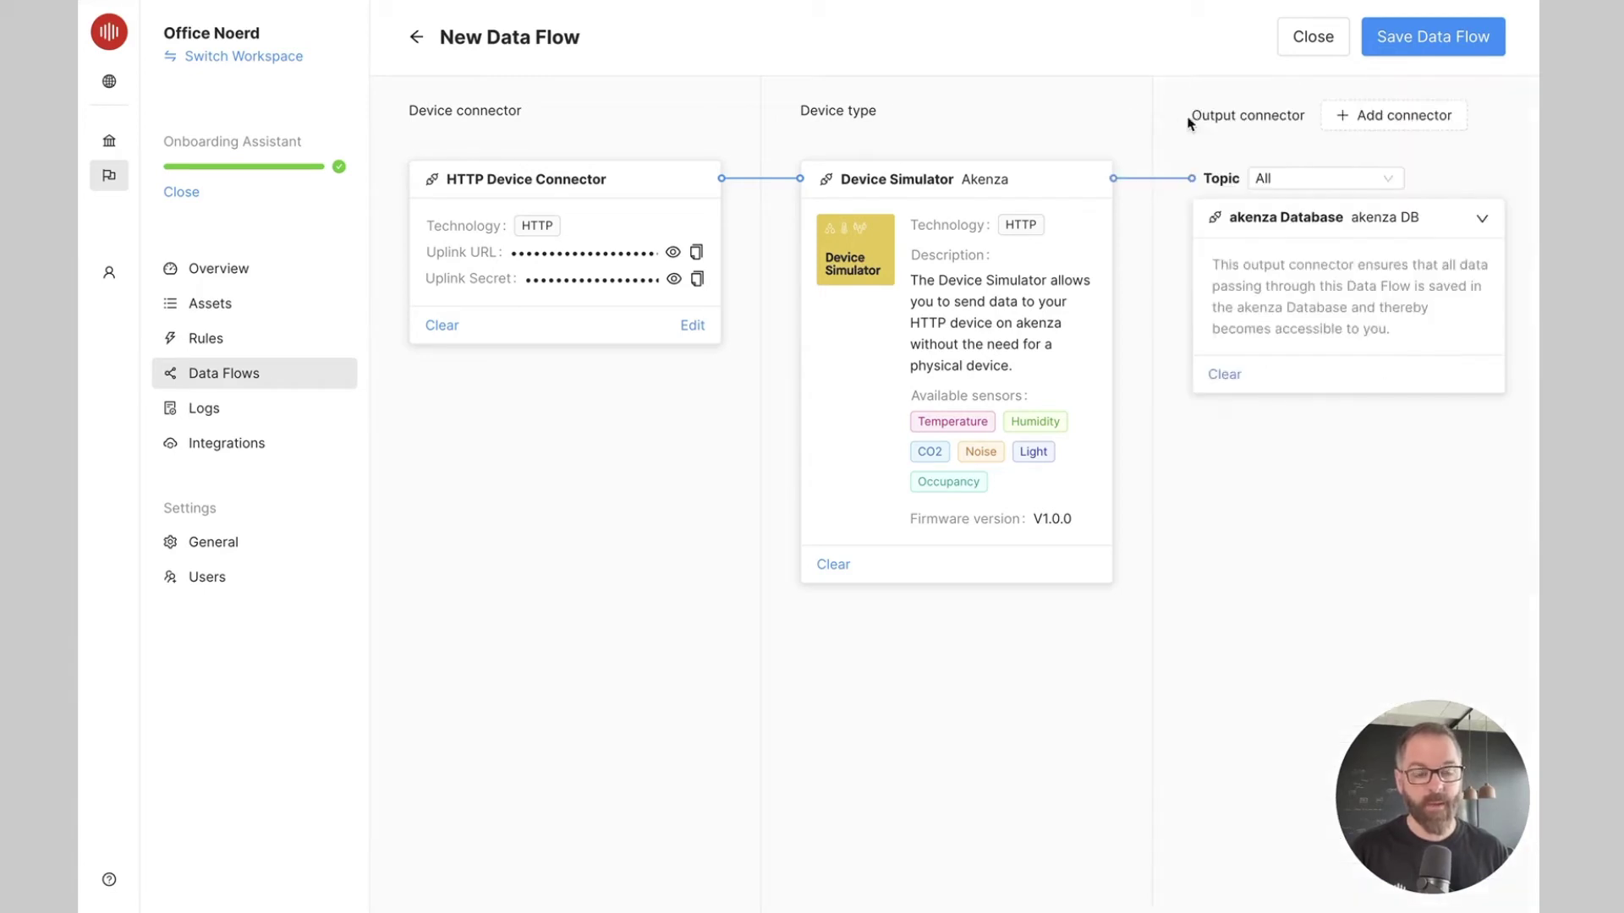
Step: Save the data flow as 'Data generator tutorial' with 'Create Device with this Data Flow' ticked
left_click(1405, 53)
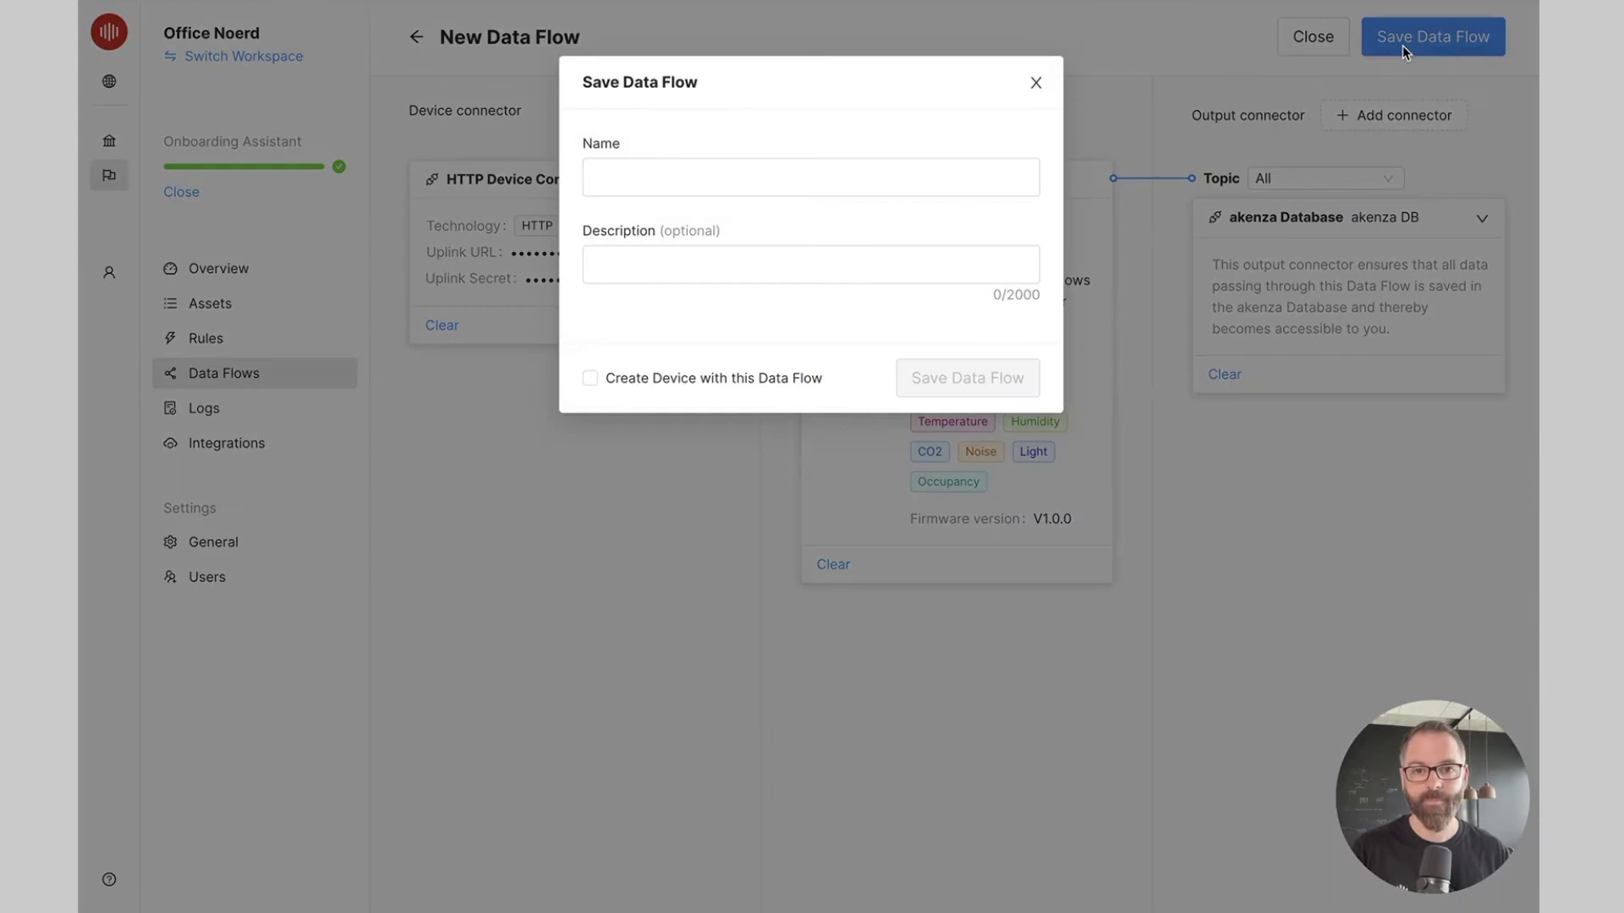
left_click(729, 177)
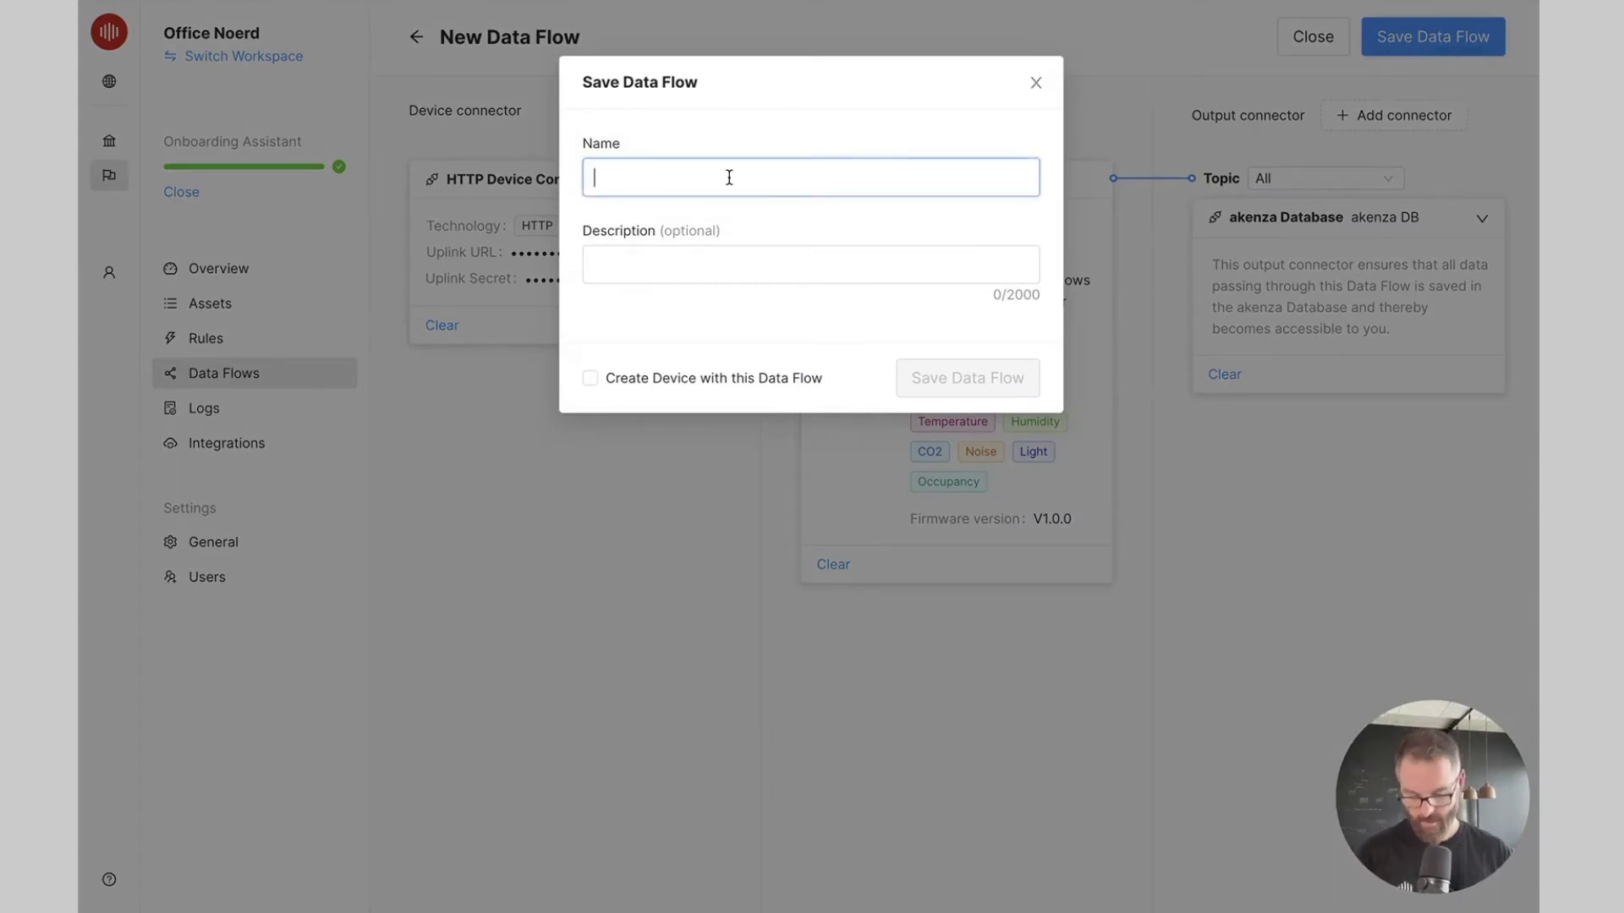
type("Data generator tutorial")
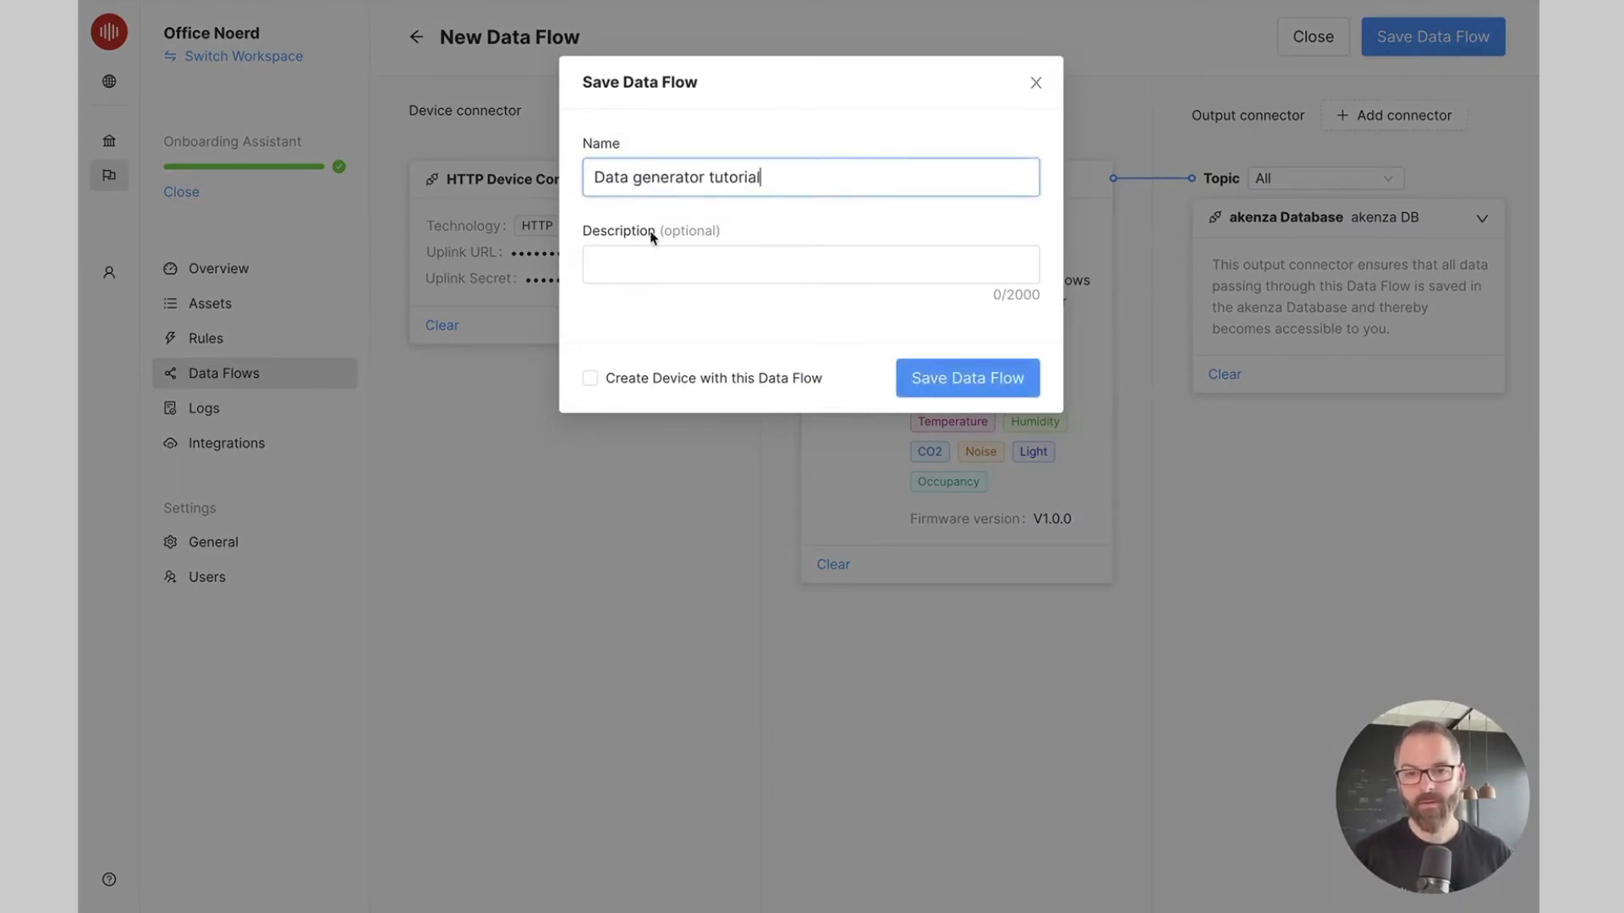
left_click(590, 379)
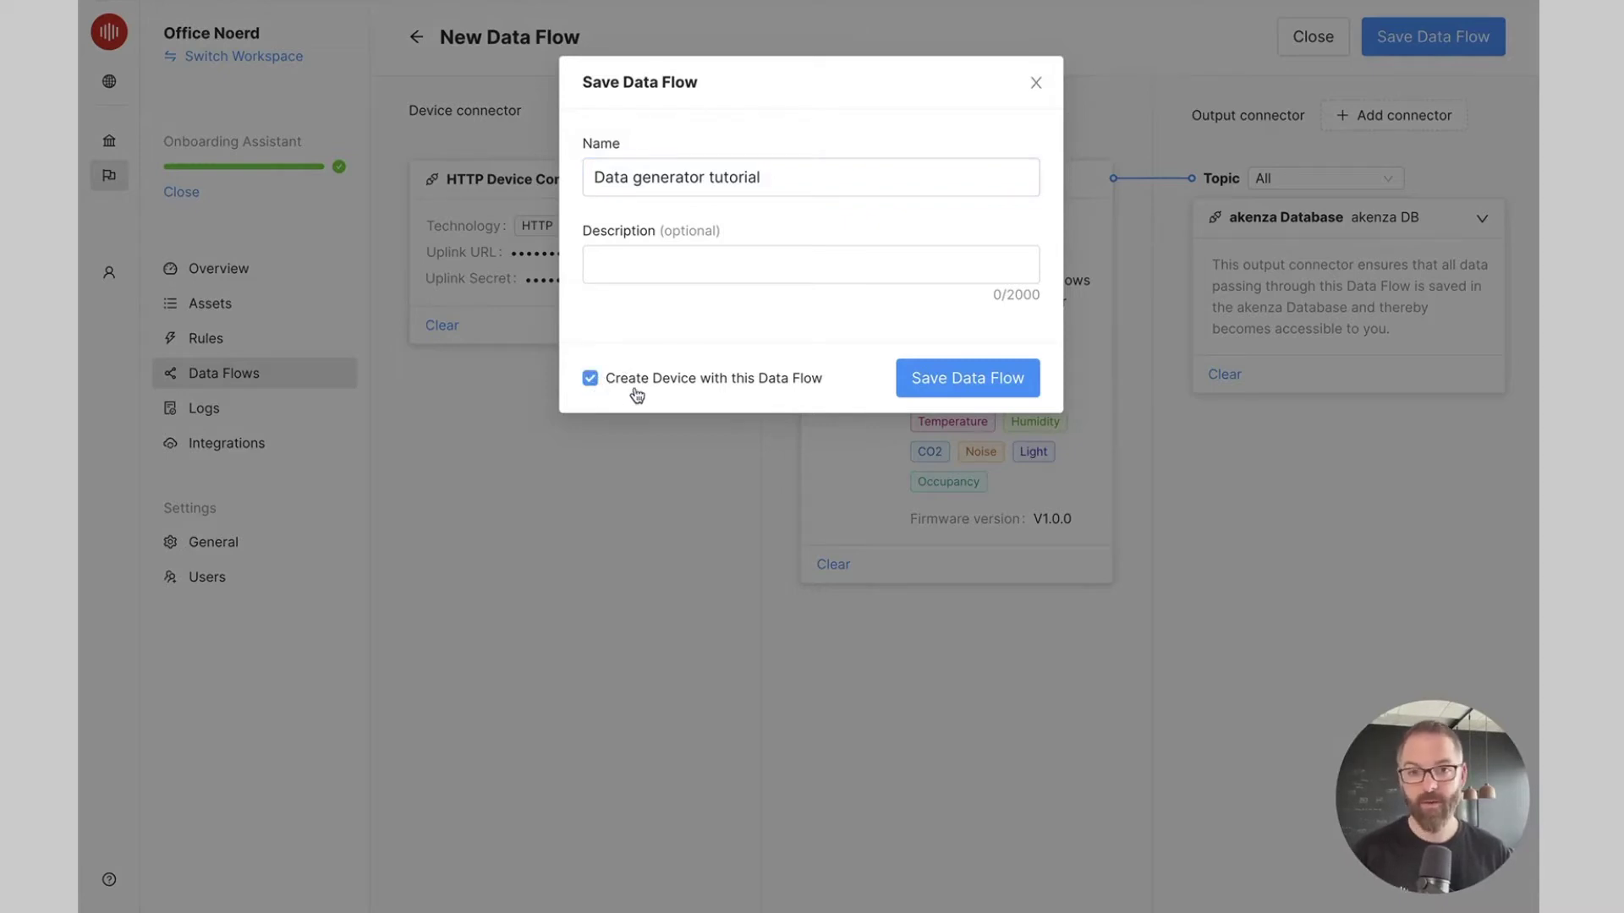
left_click(941, 383)
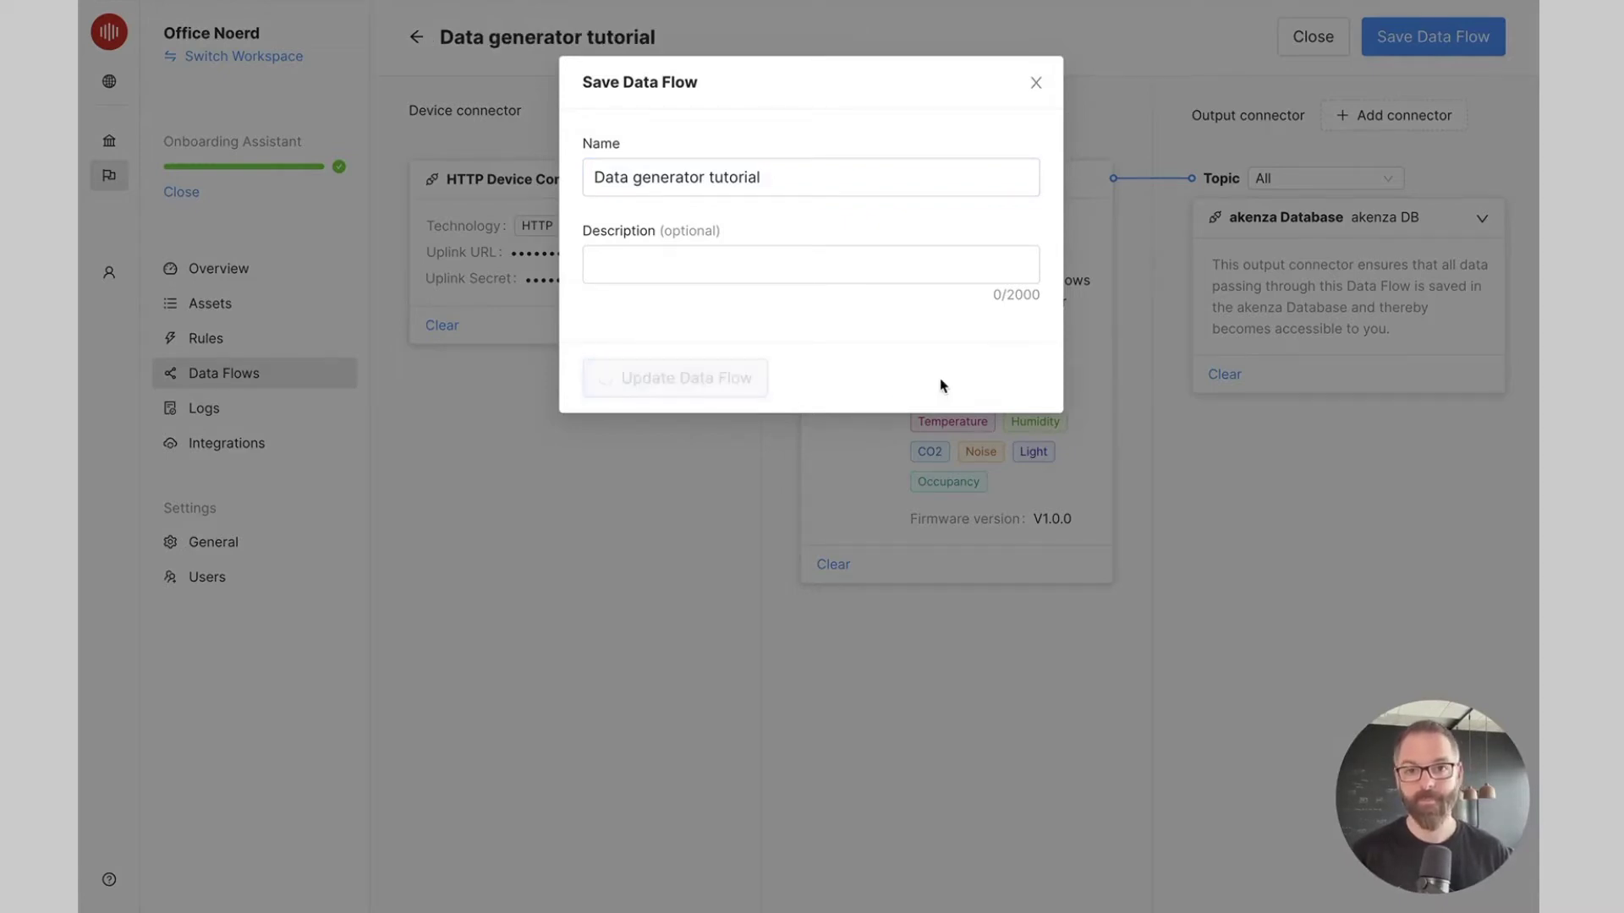
Step: Create the device 'Data generator tutorial device' with an automatically generated device ID
left_click(584, 207)
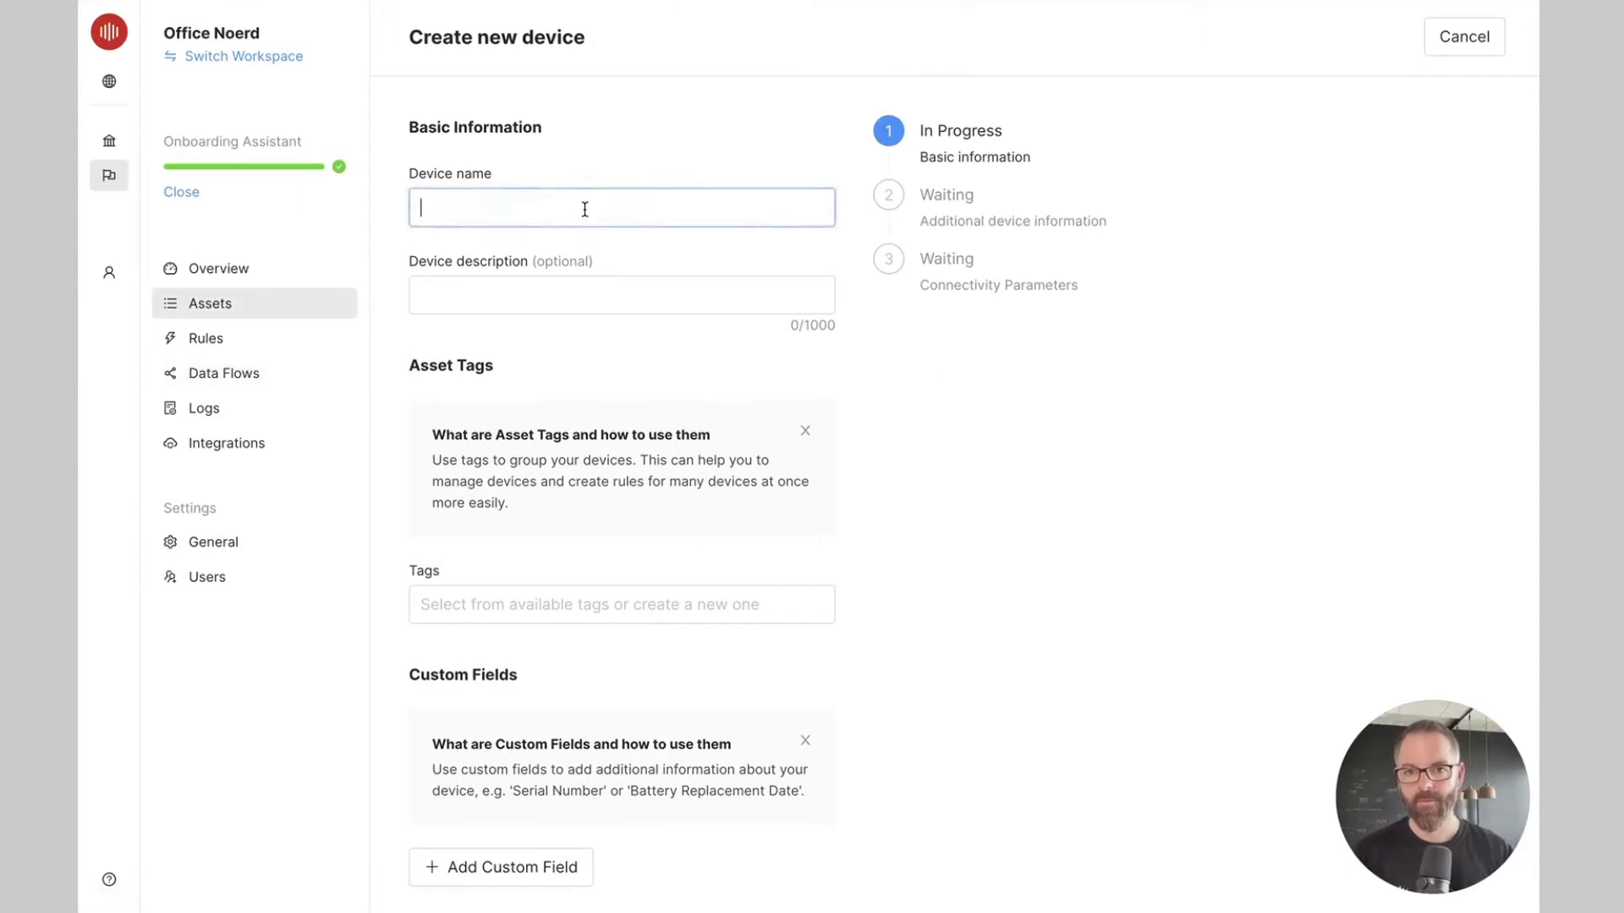
type("Data generator tutorial")
type("device")
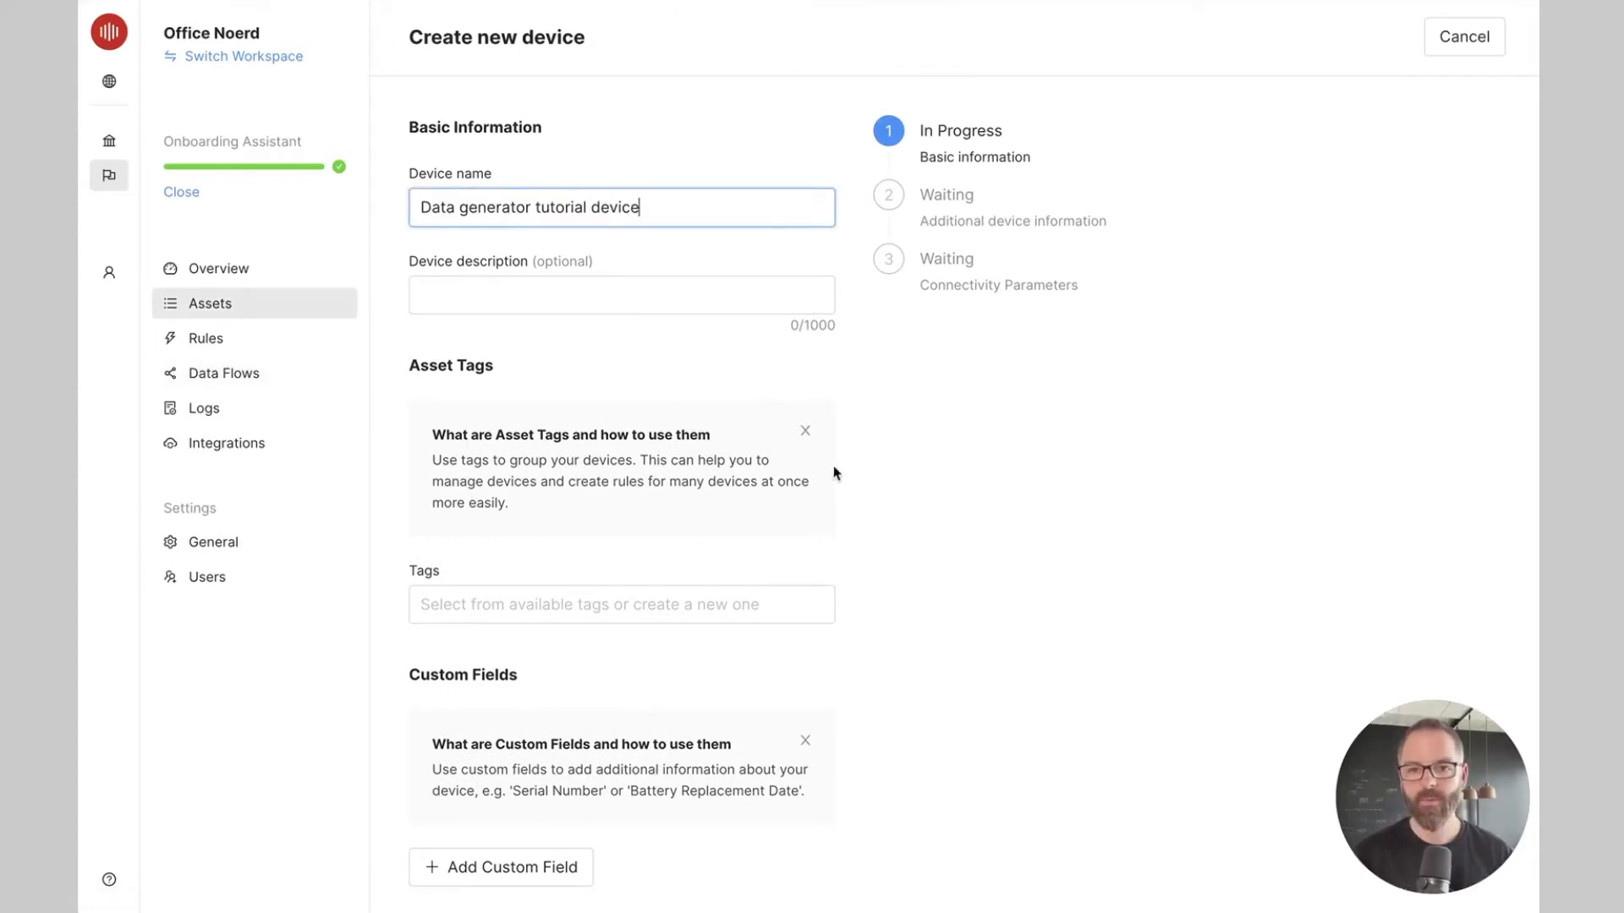
scroll(833, 479, "down", 2)
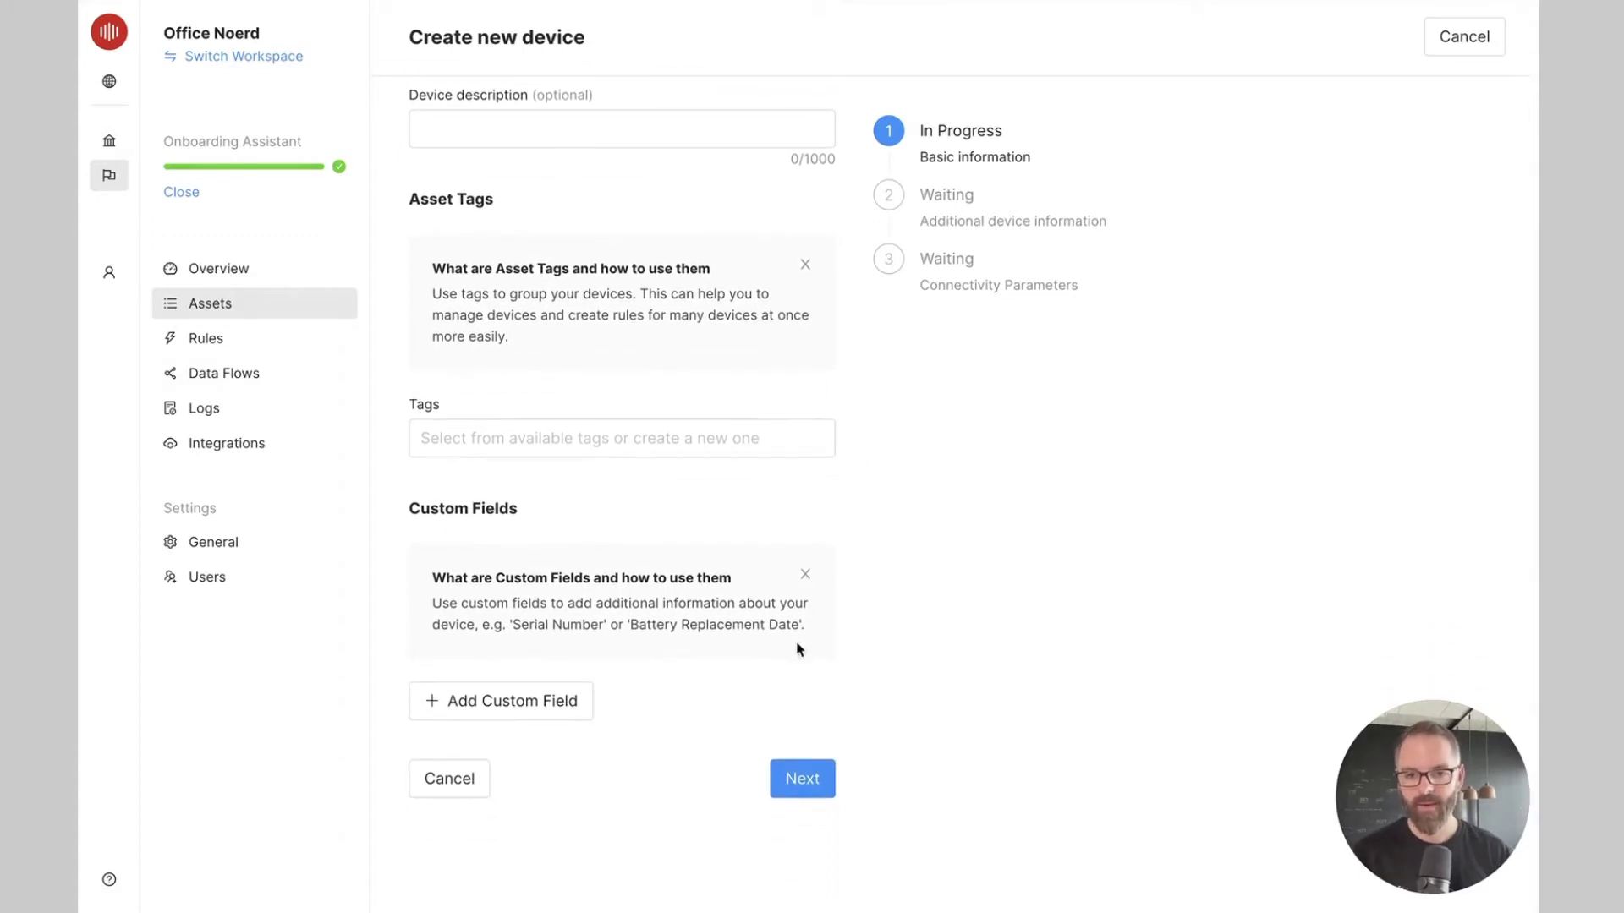
left_click(799, 786)
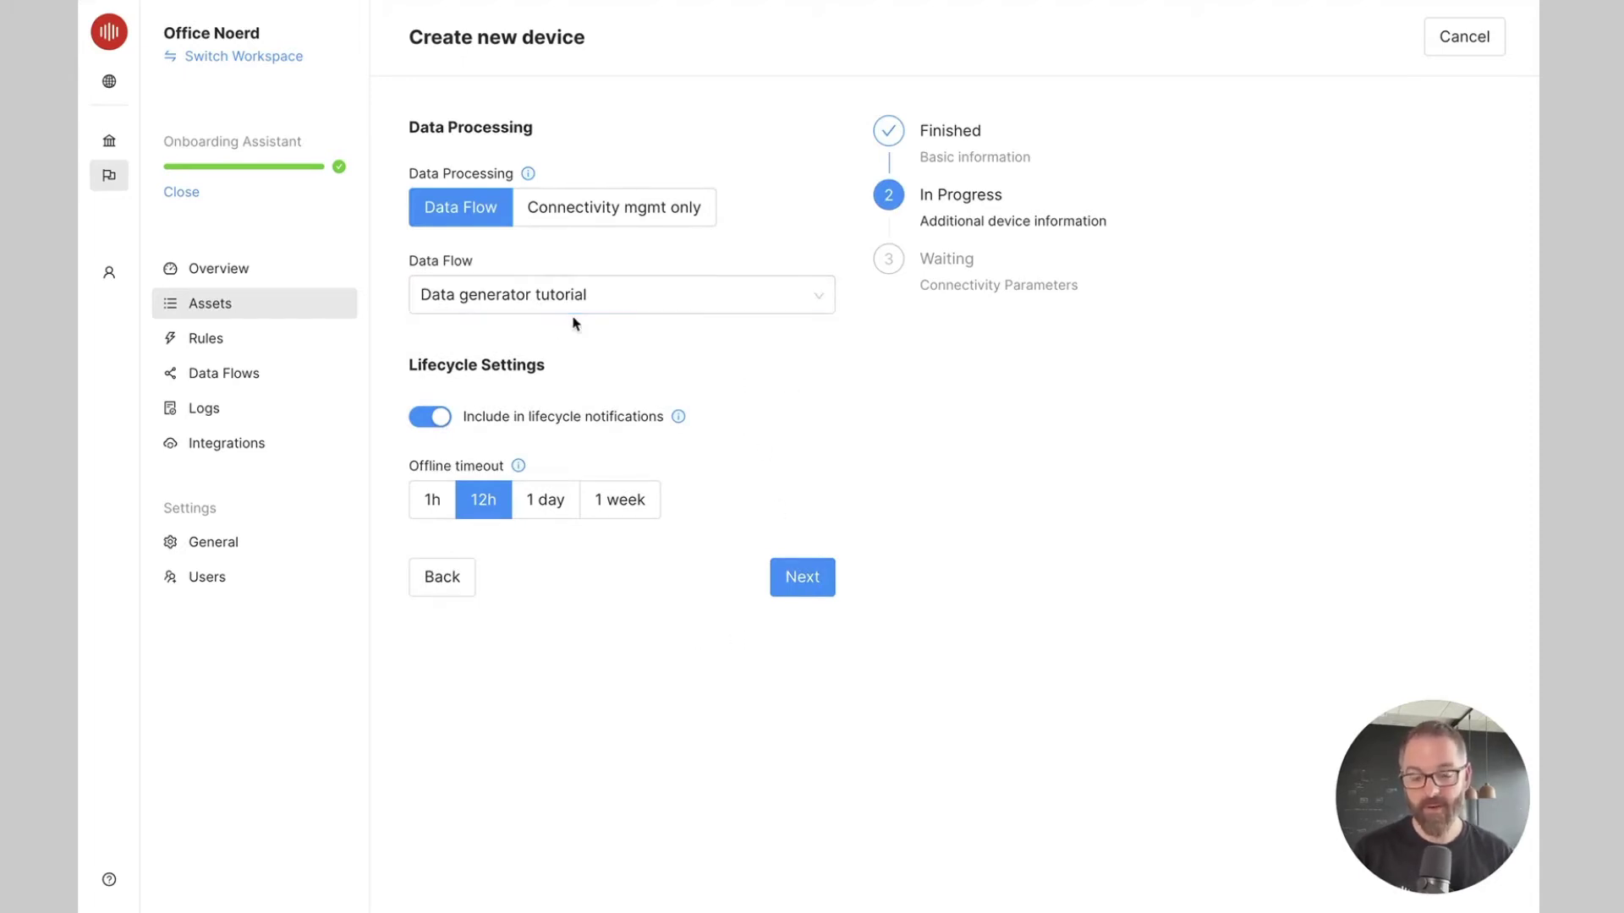
left_click(790, 575)
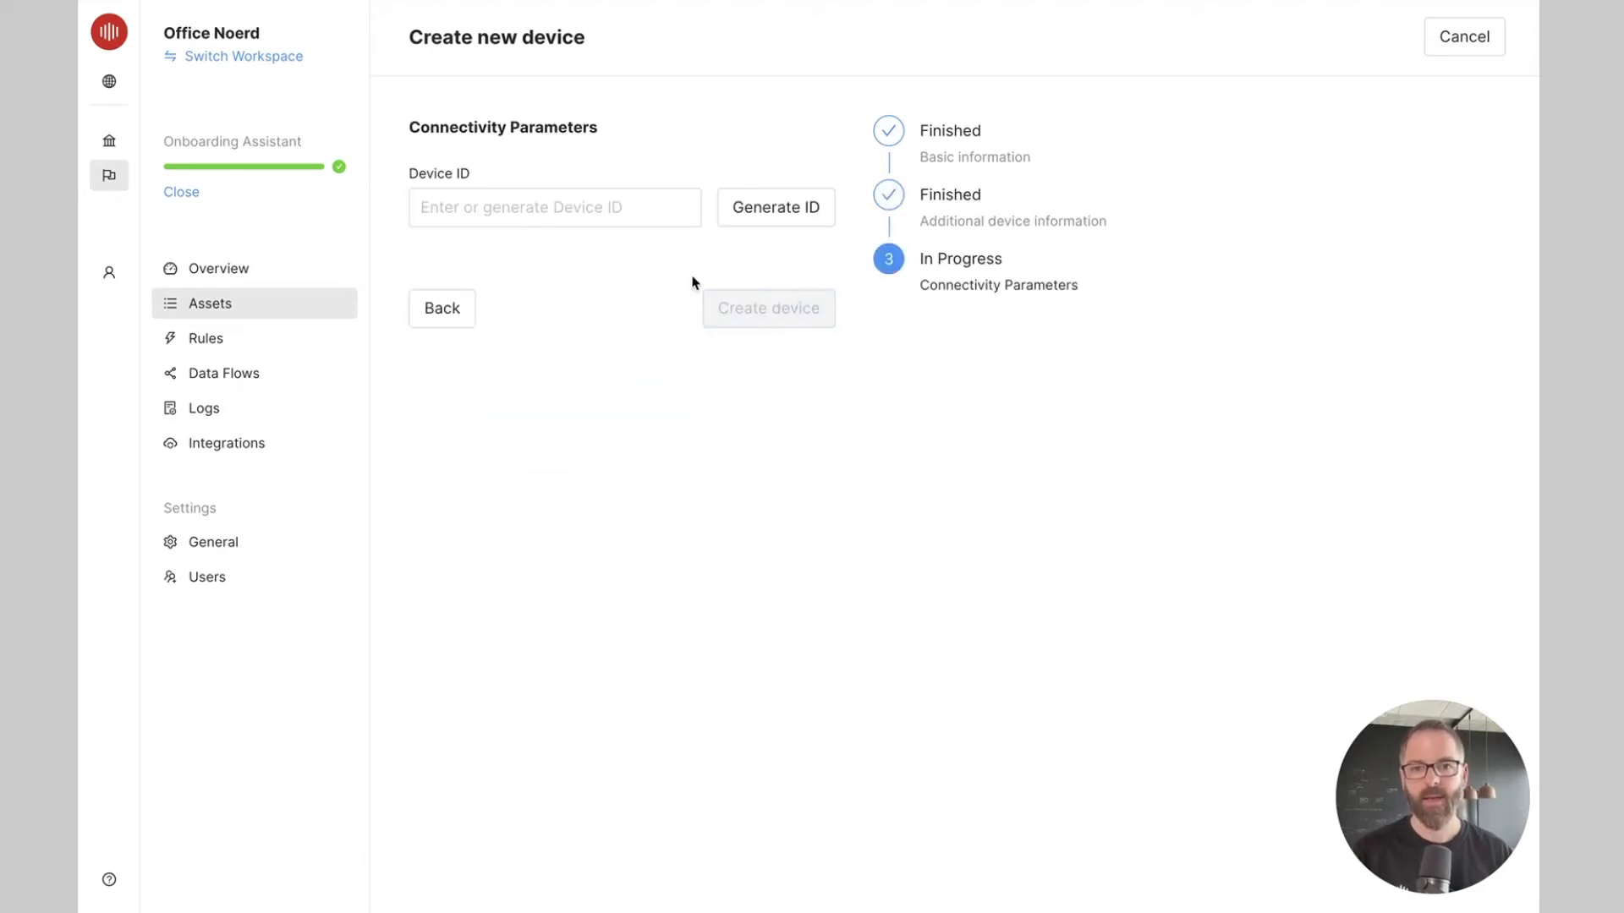
left_click(783, 218)
left_click(785, 311)
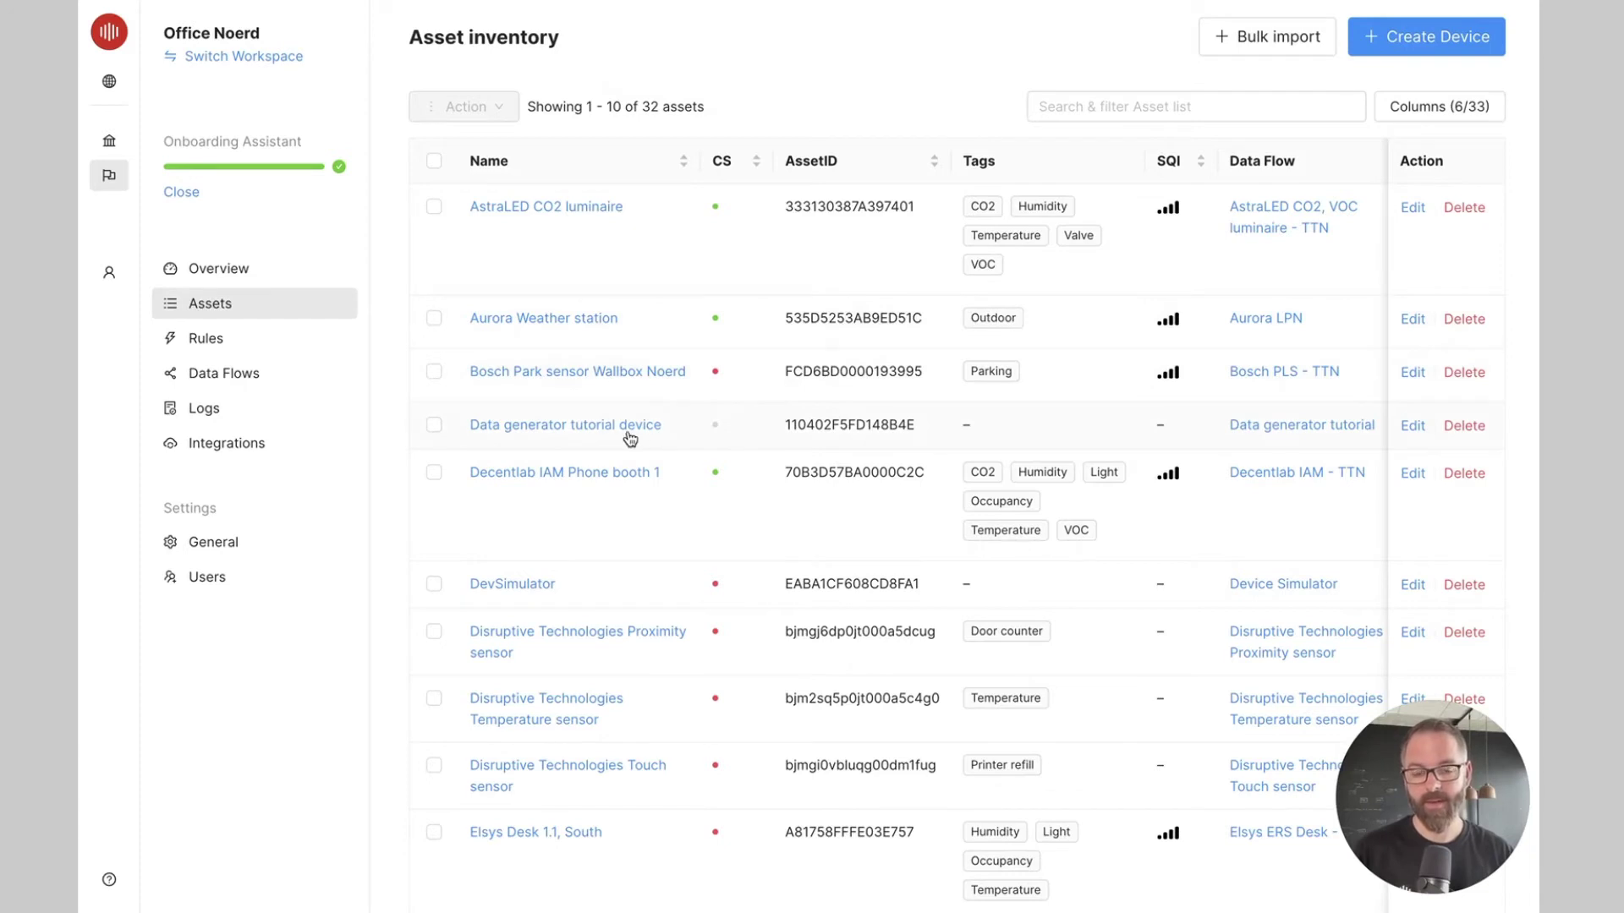
Step: Open 'Data generator tutorial device' from the Asset inventory list
left_click(595, 432)
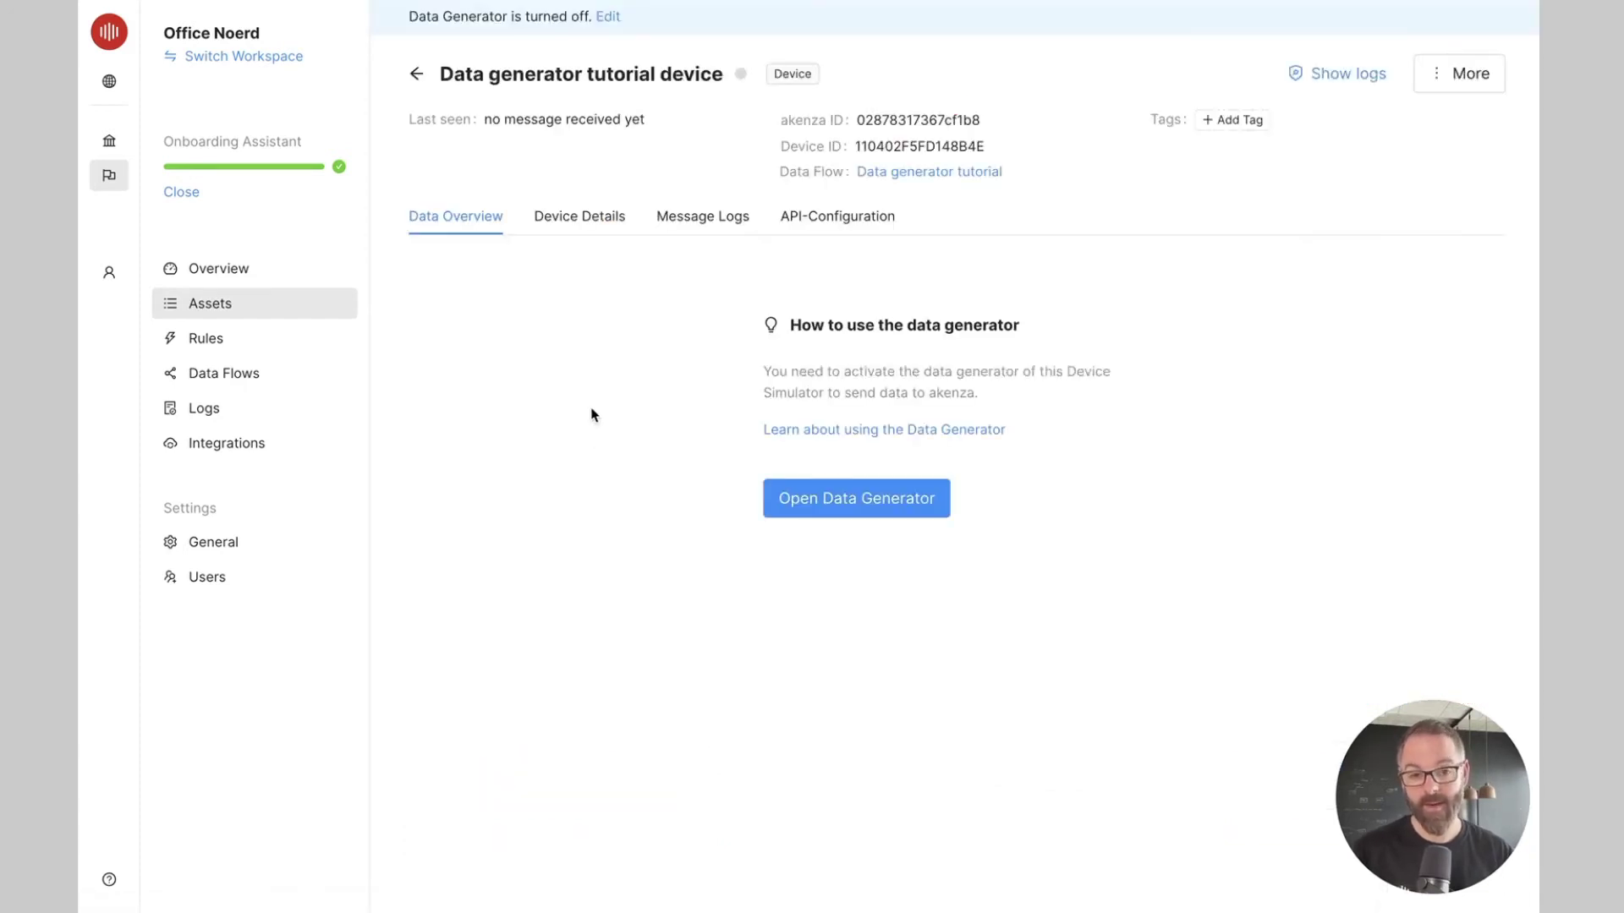
Step: Activate interval sending in the Data Generator with a 1-minute interval
left_click(860, 505)
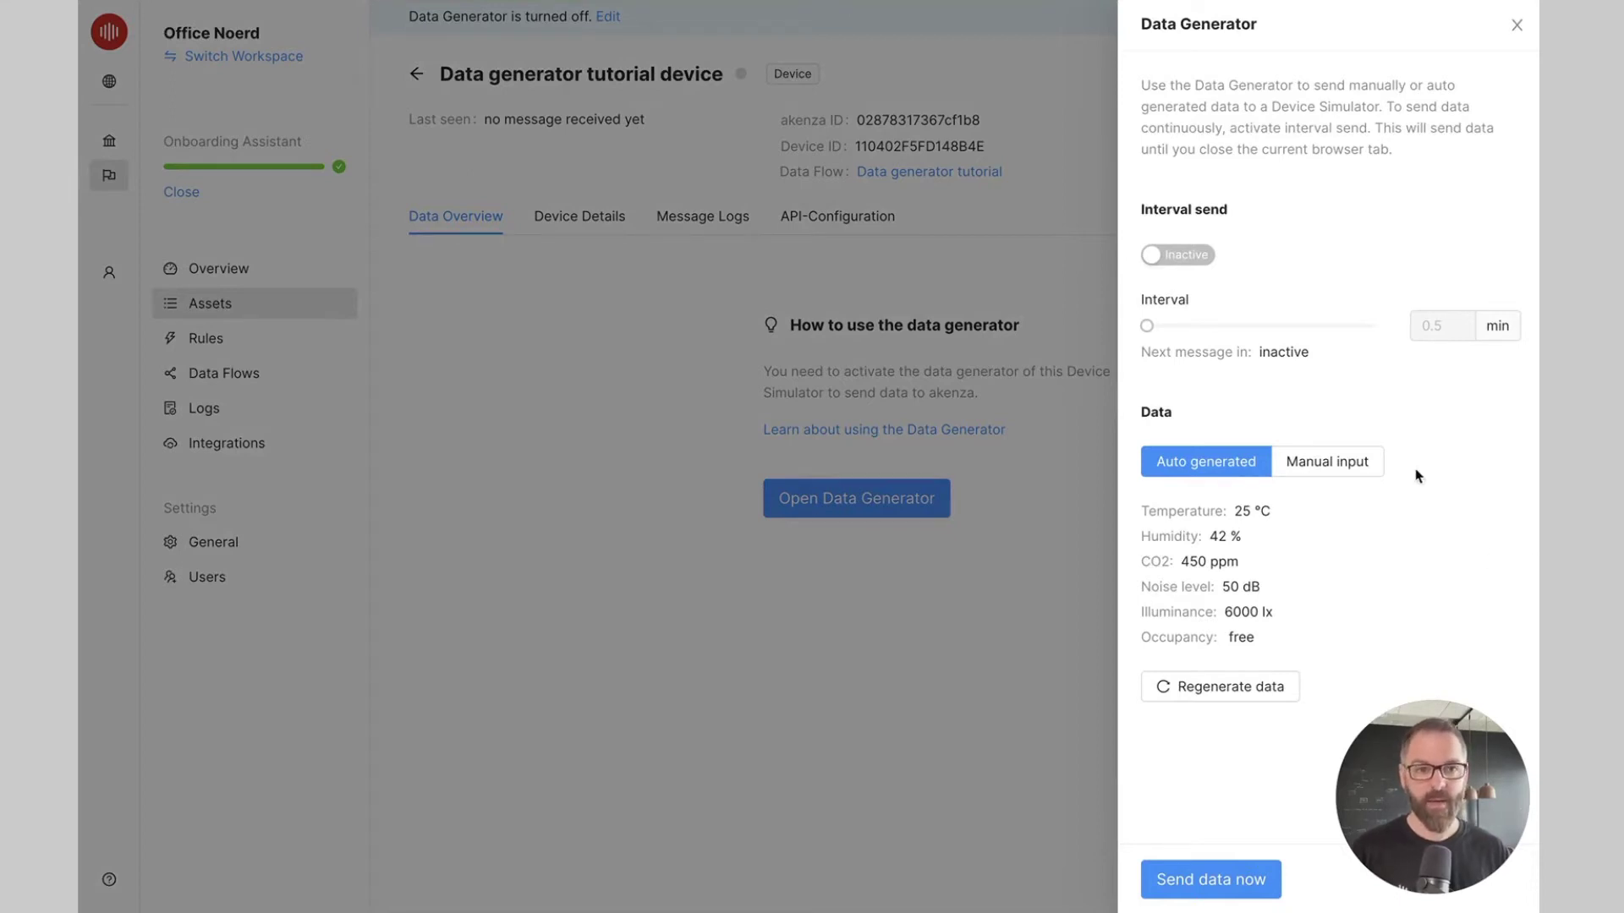
left_click(1161, 256)
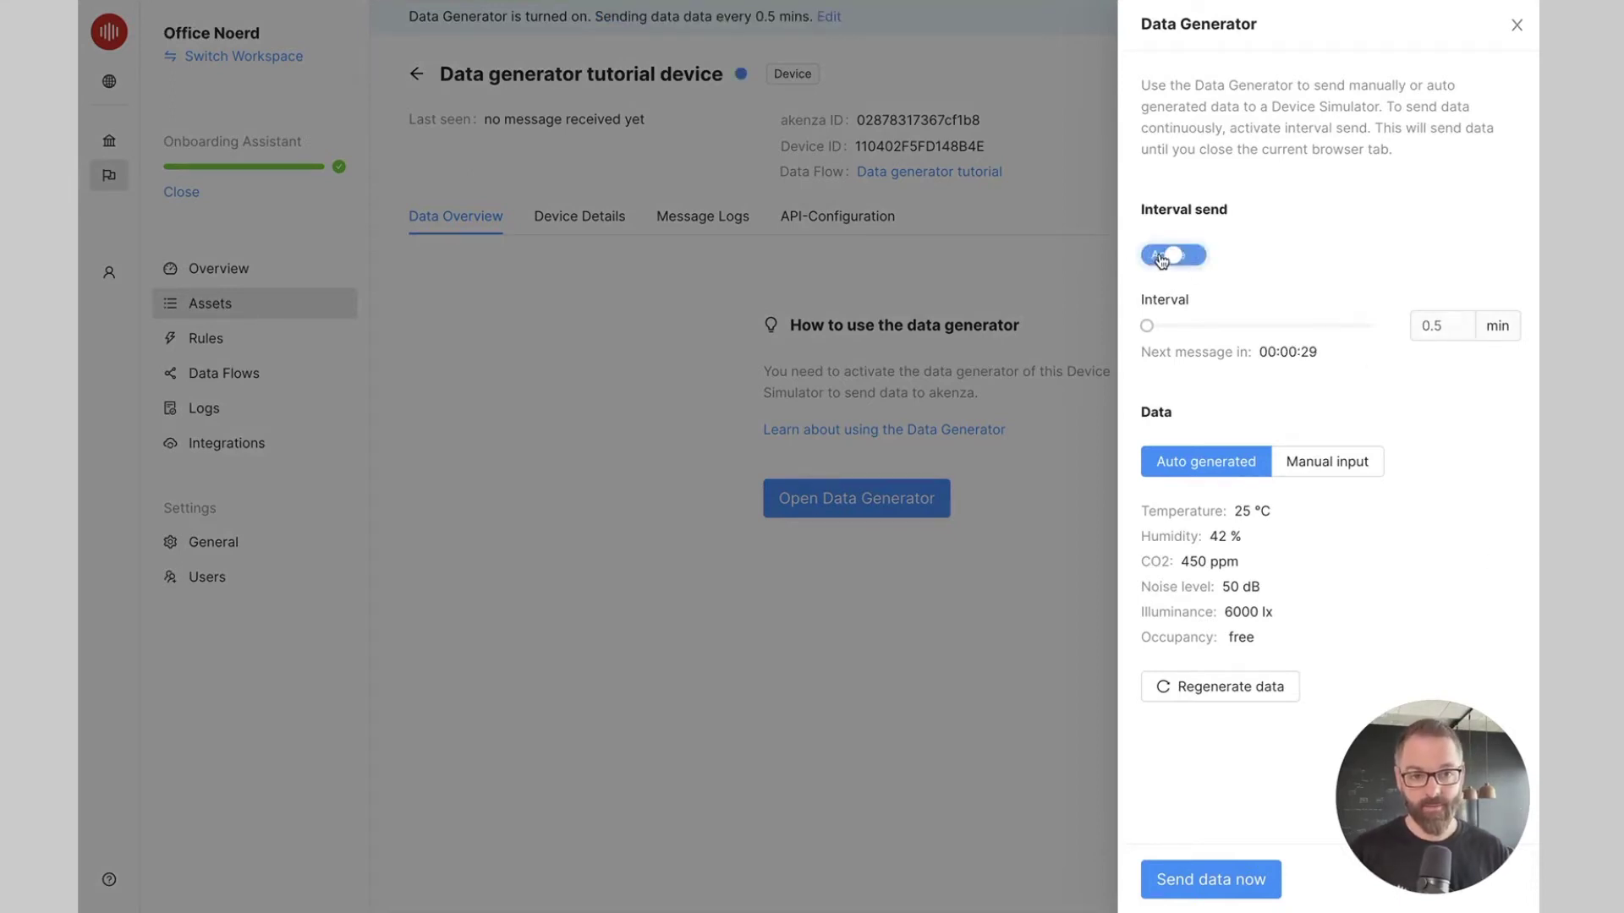
double_click(1437, 327)
type("1")
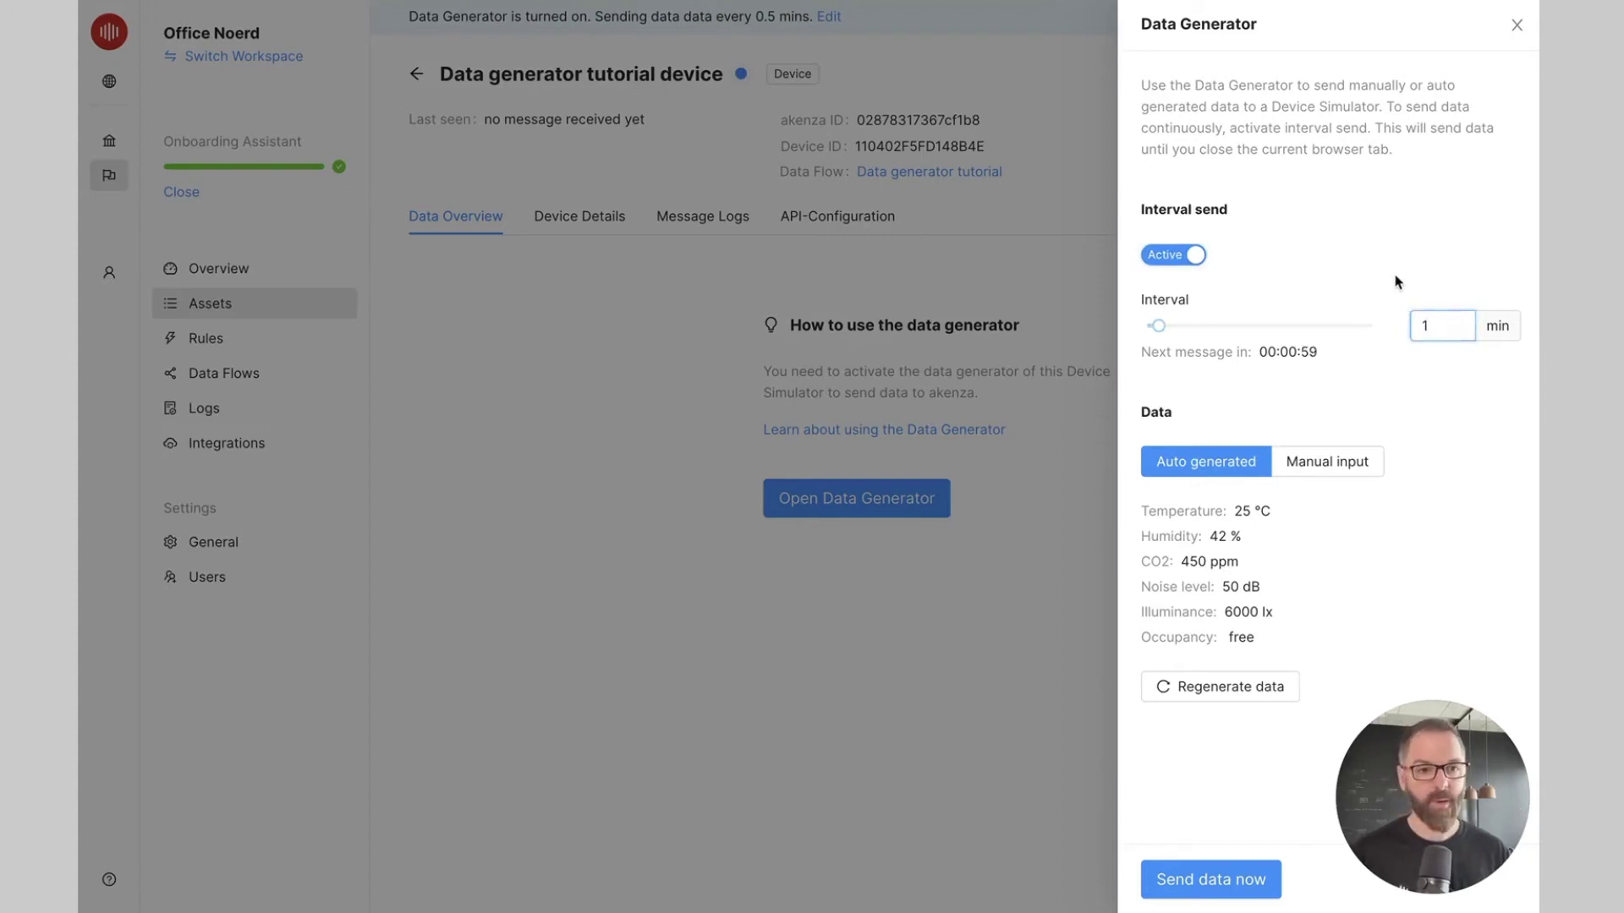
left_click(1396, 282)
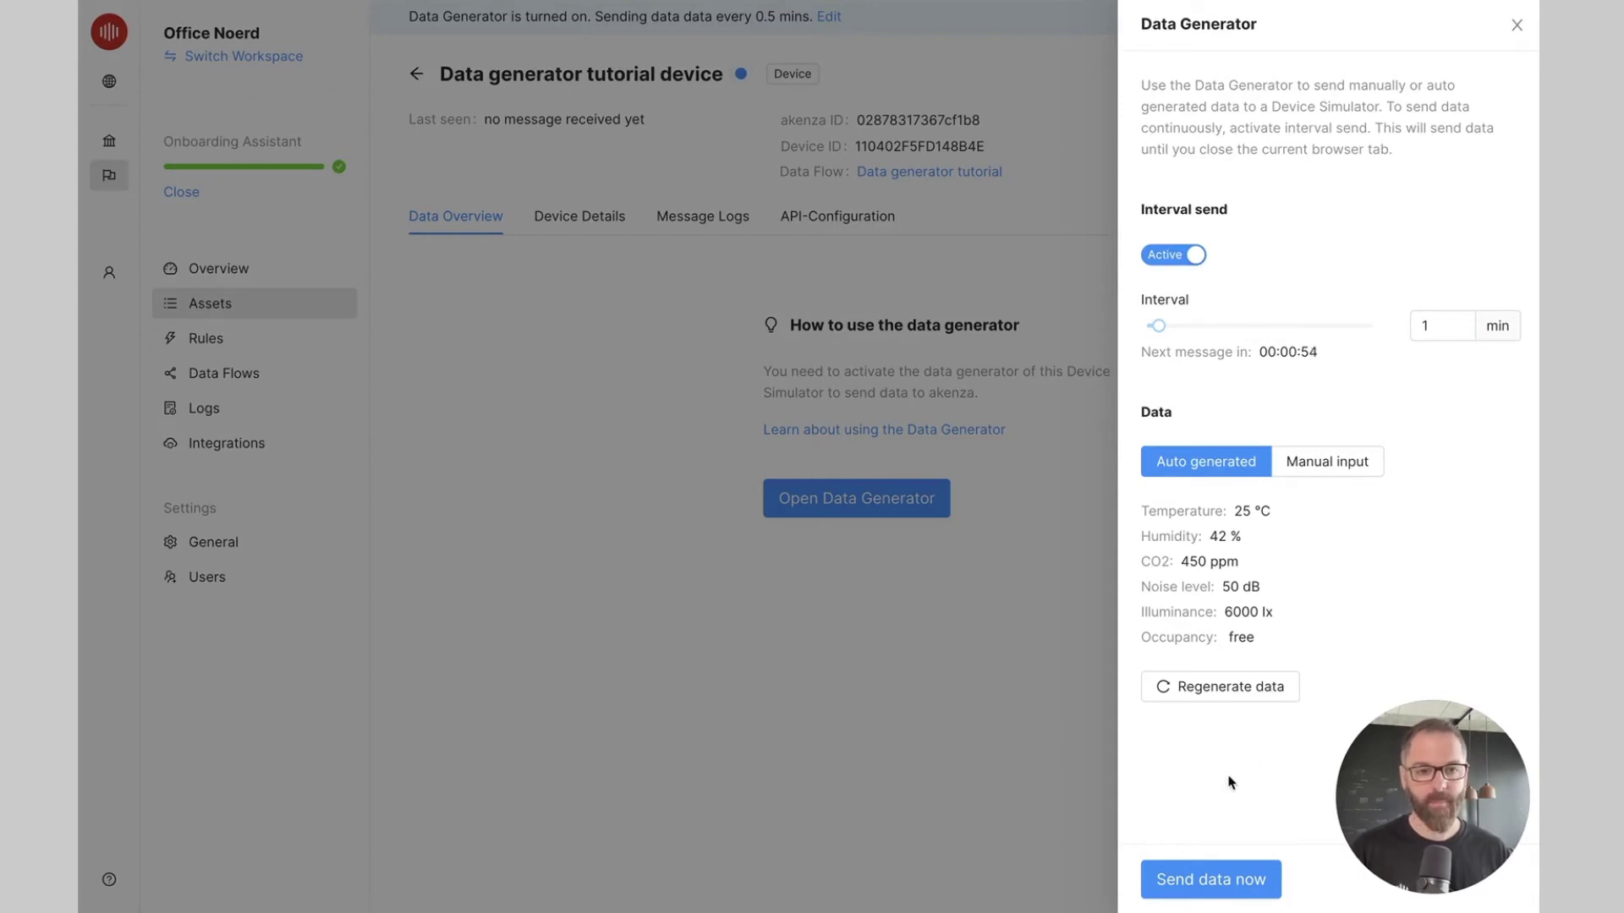
Step: Send auto-generated readings immediately and check the resulting 25 °C temperature KPI
left_click(1203, 882)
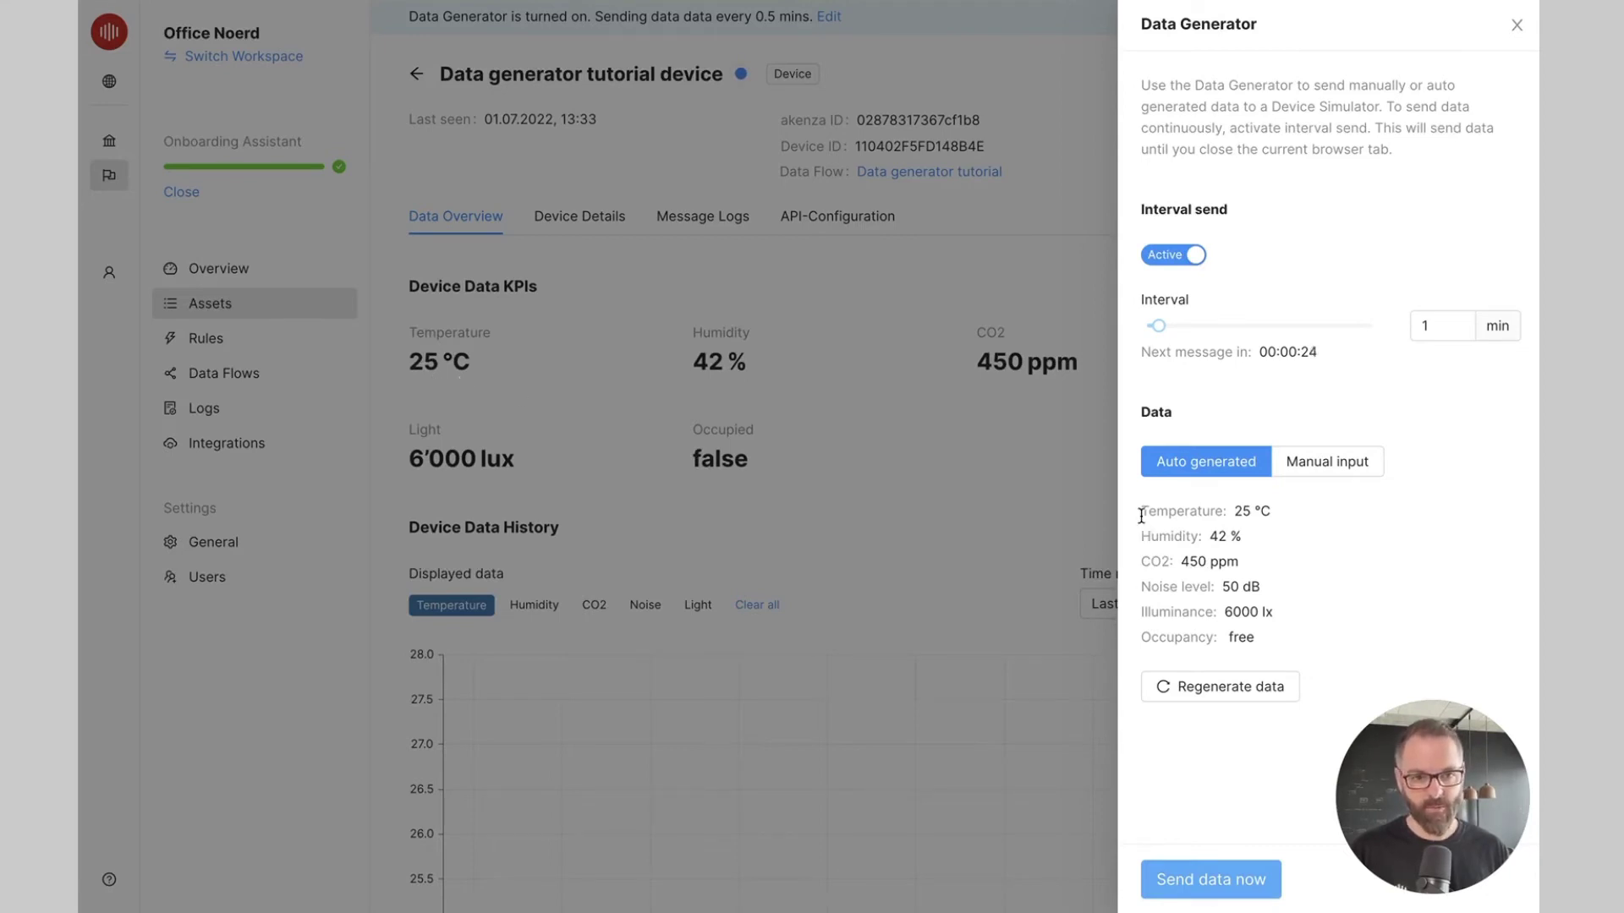
left_click_drag(1140, 511, 1284, 522)
left_click(1285, 520)
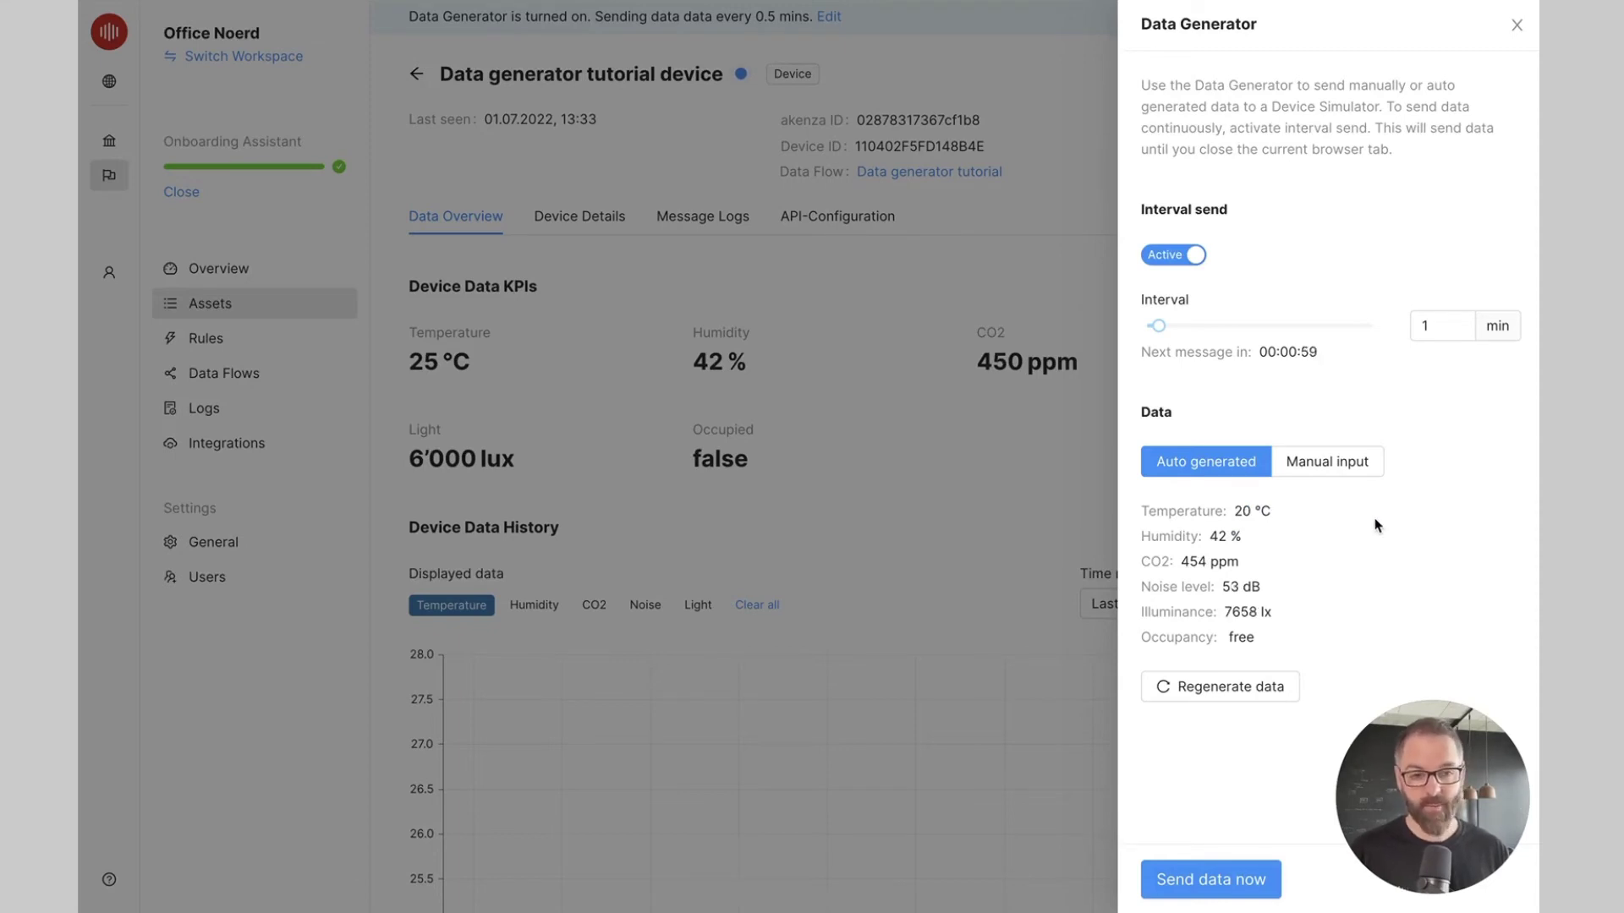
Step: Manually send readings of 15 °C temperature and 30 % humidity
left_click(1333, 474)
left_click_drag(1431, 538, 1399, 537)
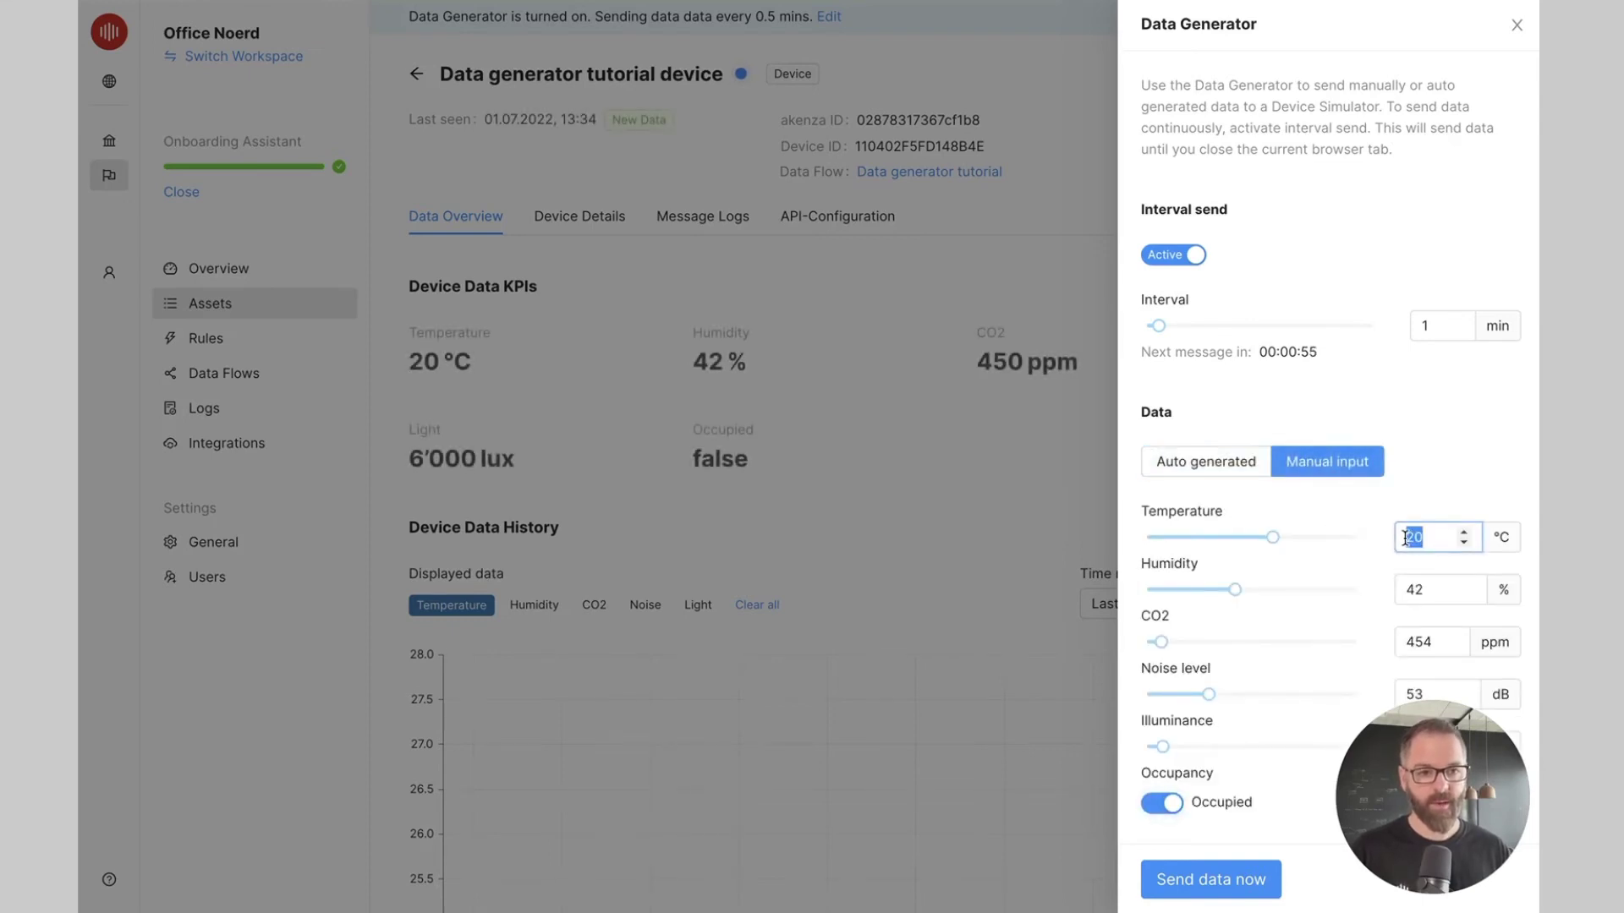
type("1")
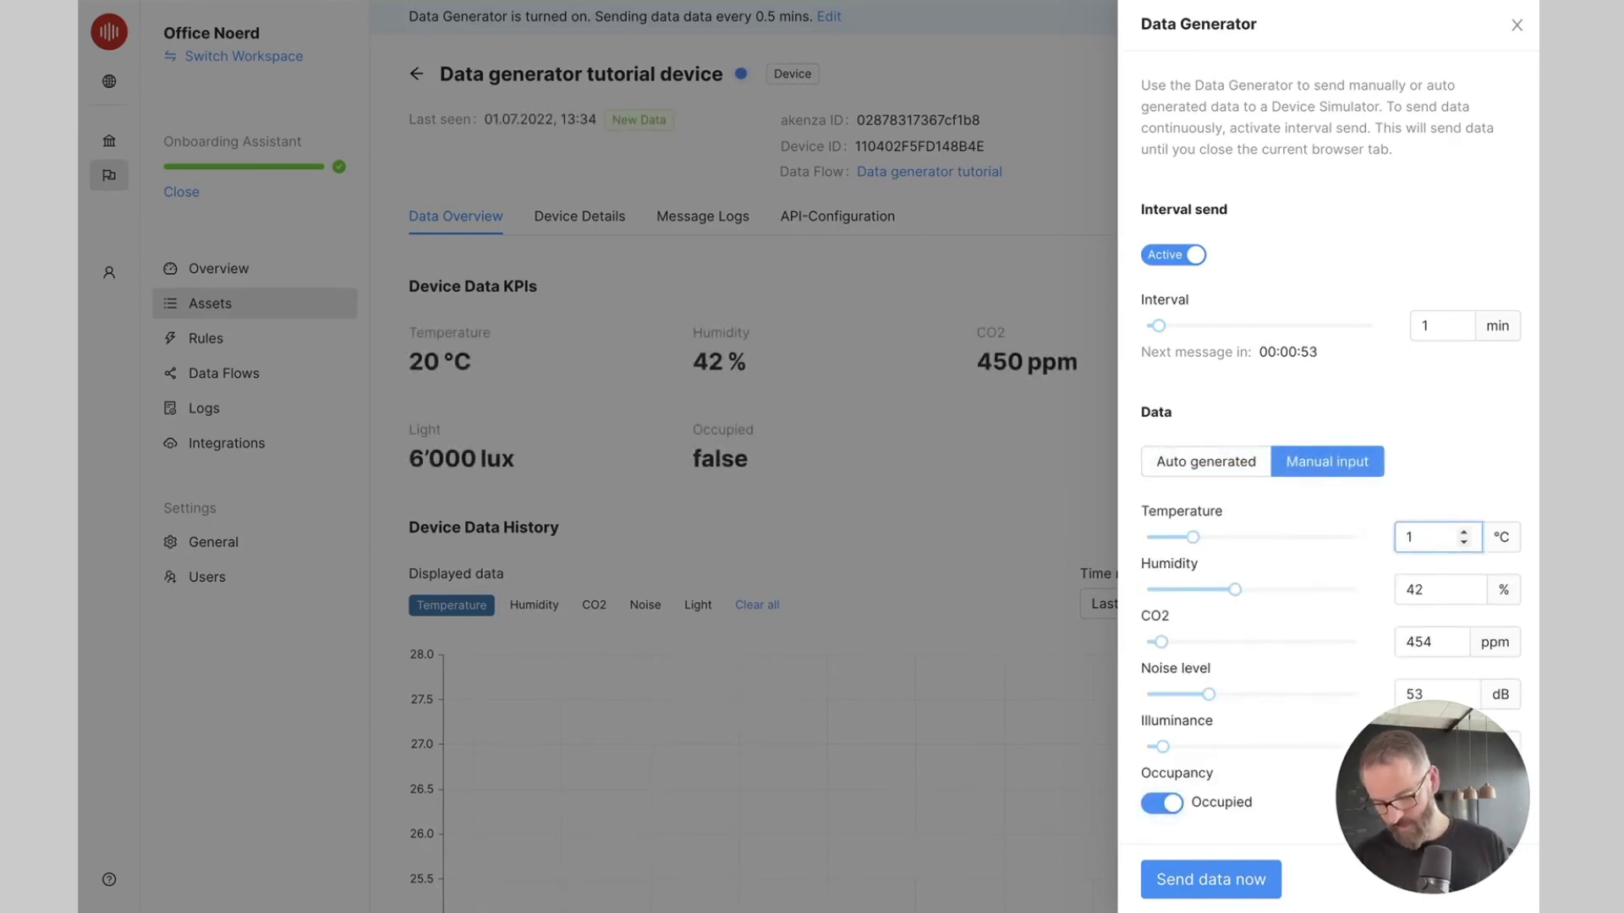
type("5")
left_click(1334, 523)
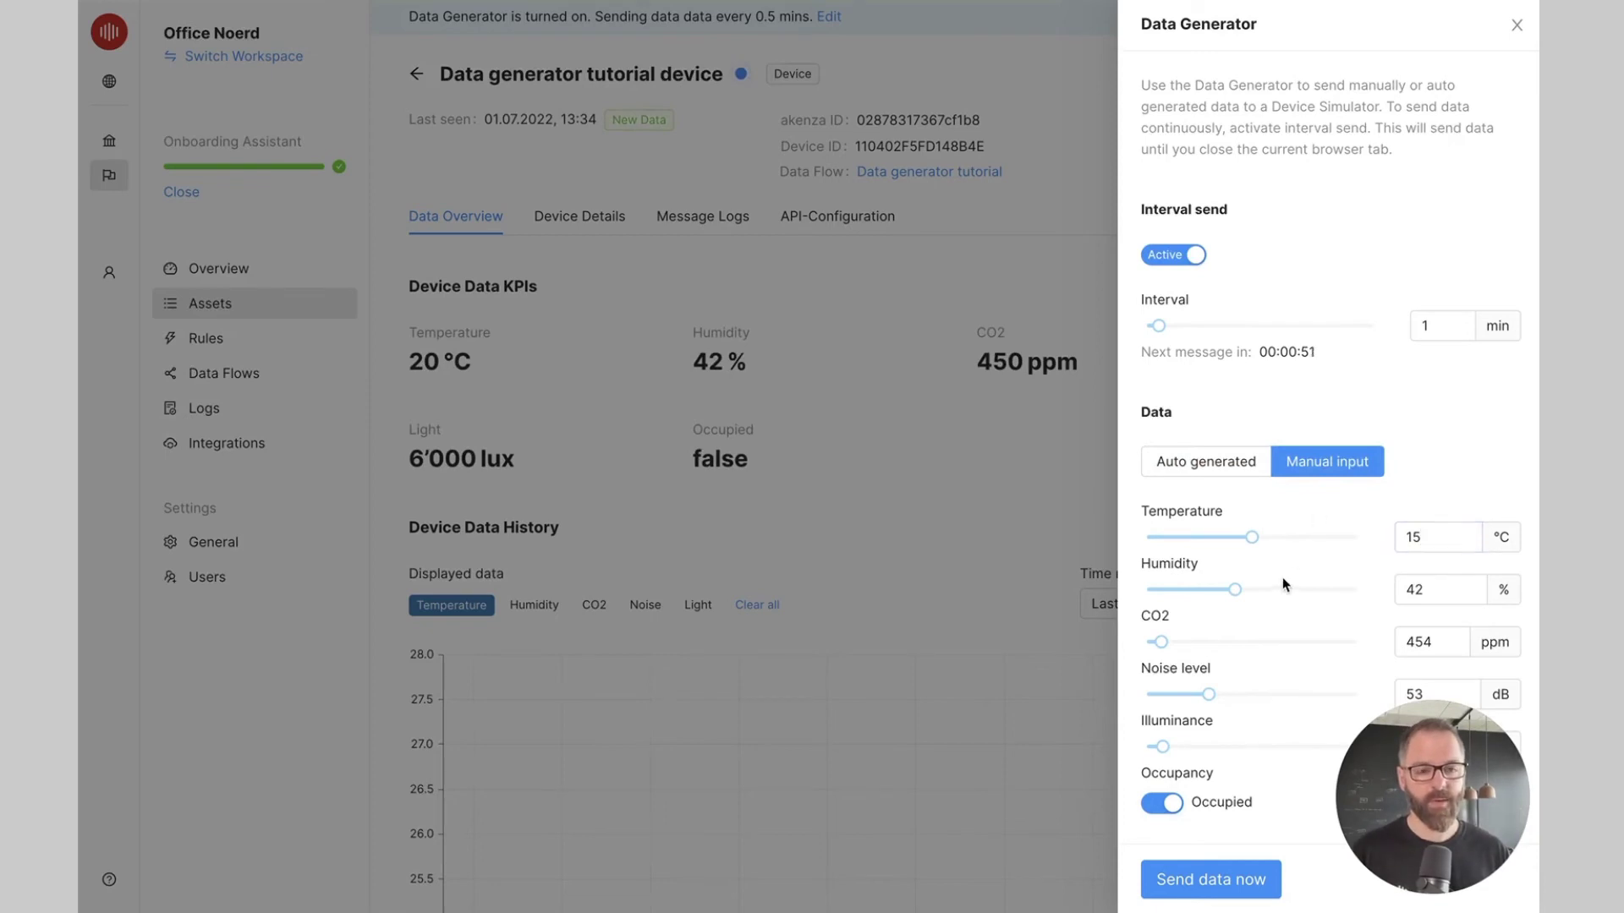
left_click_drag(1236, 591, 1213, 602)
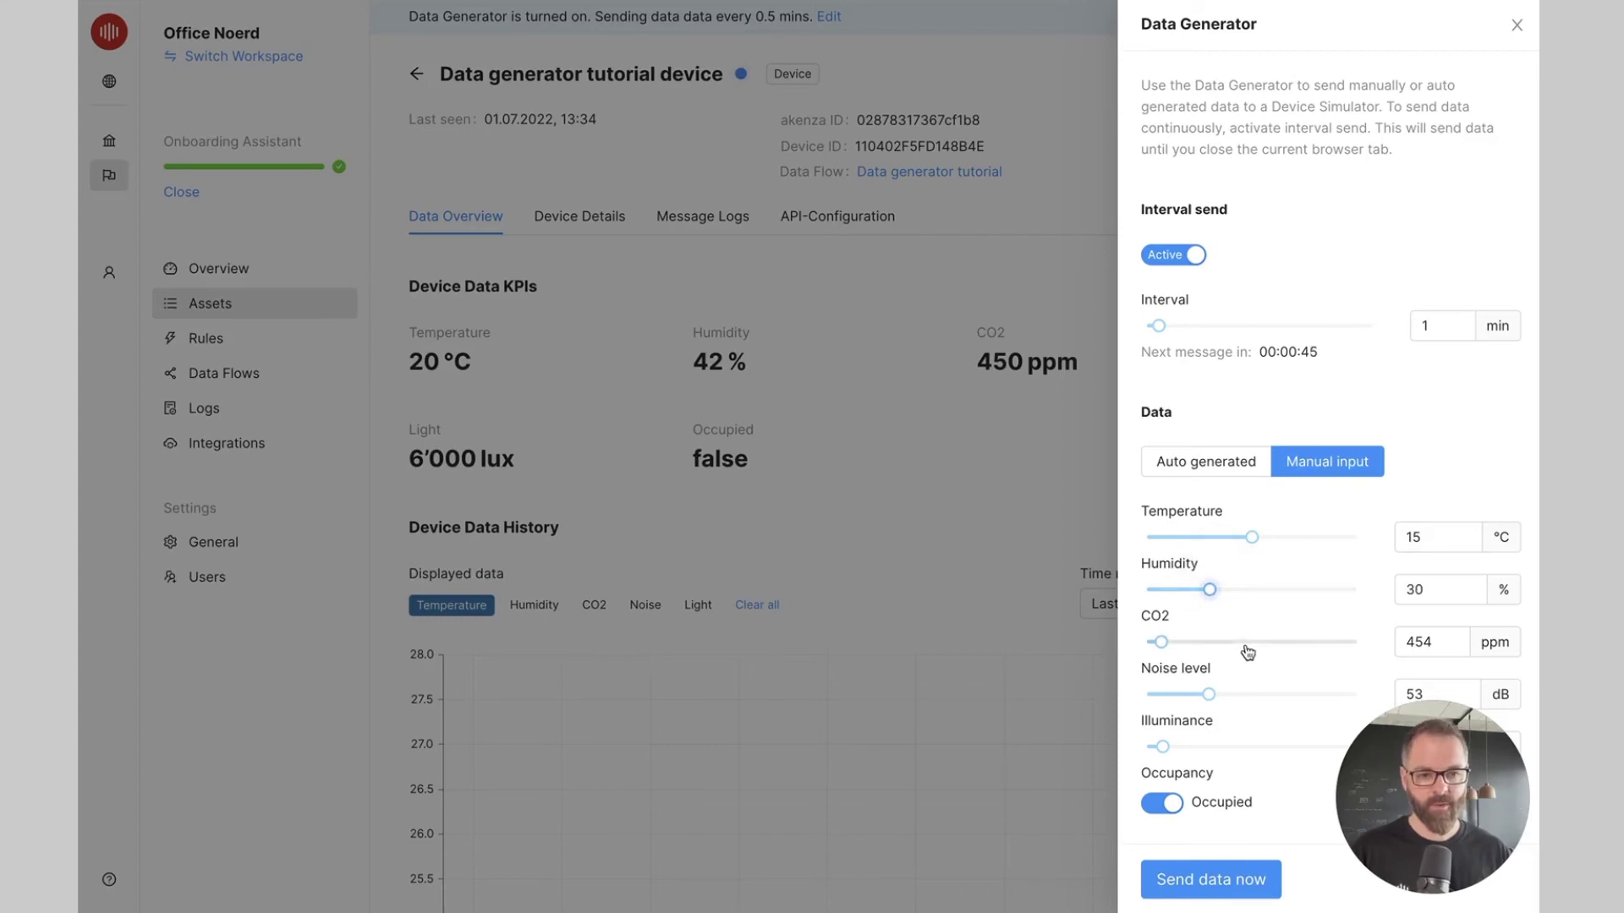
left_click(1192, 877)
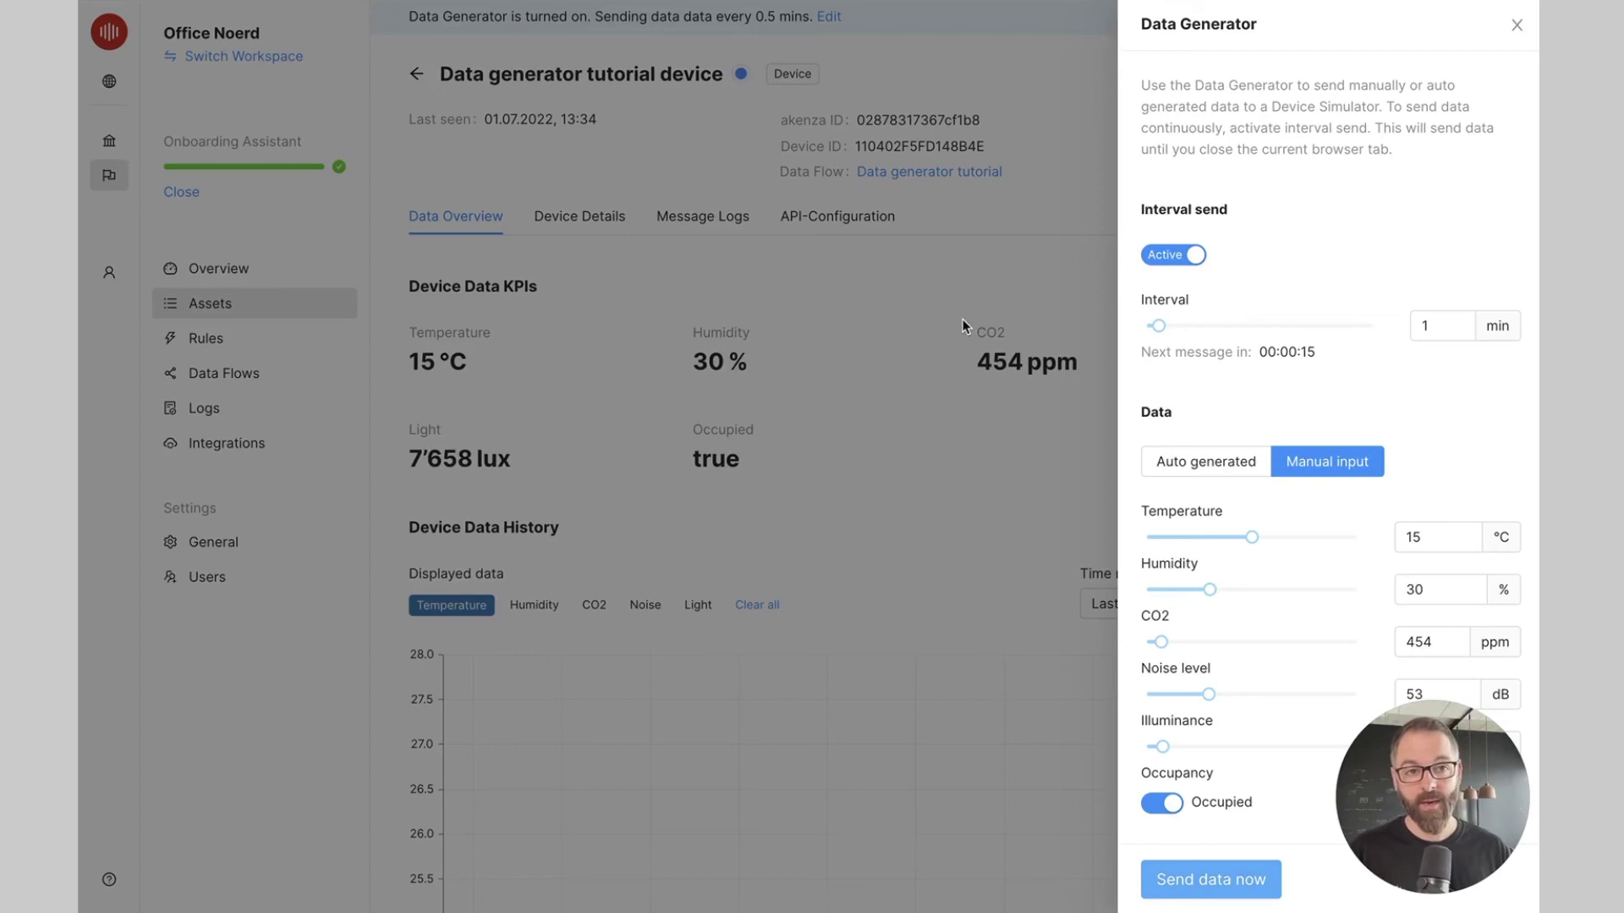
Step: Close the Data Generator panel, leaving it sending data every 1 min
left_click(1516, 26)
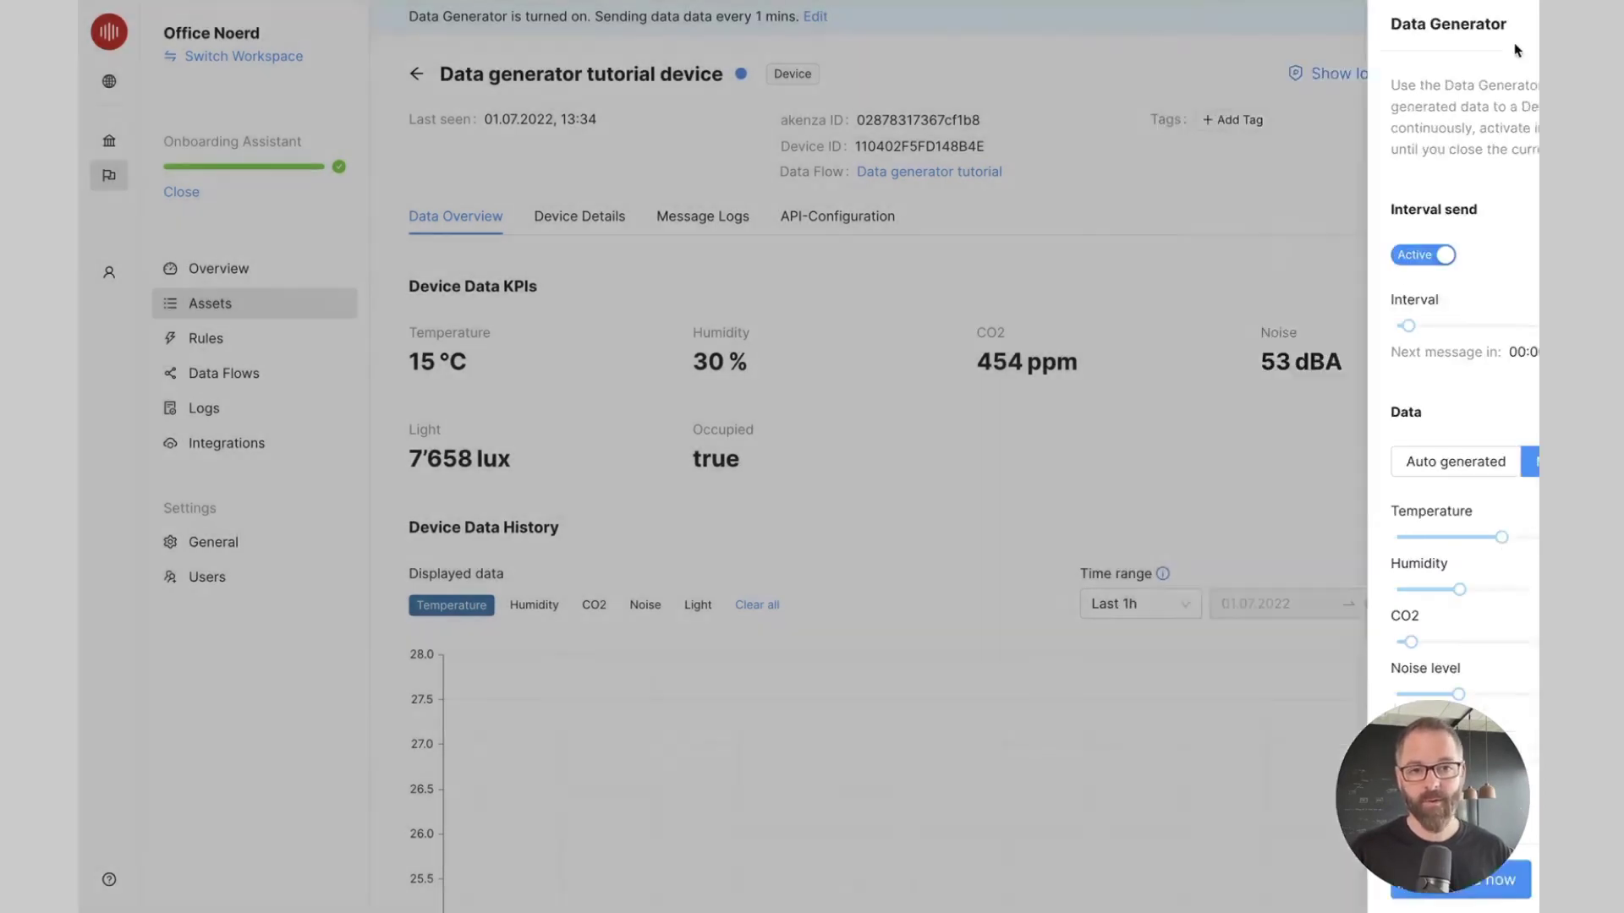